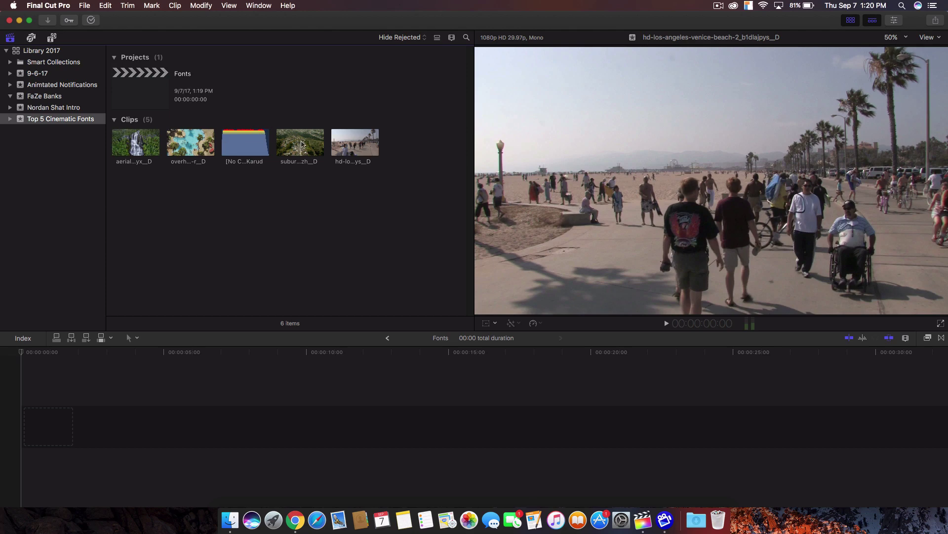
- Place the overhead pool drone clip at the start of the Fonts timeline, fit it, and play it back
drag(191, 142, 104, 374)
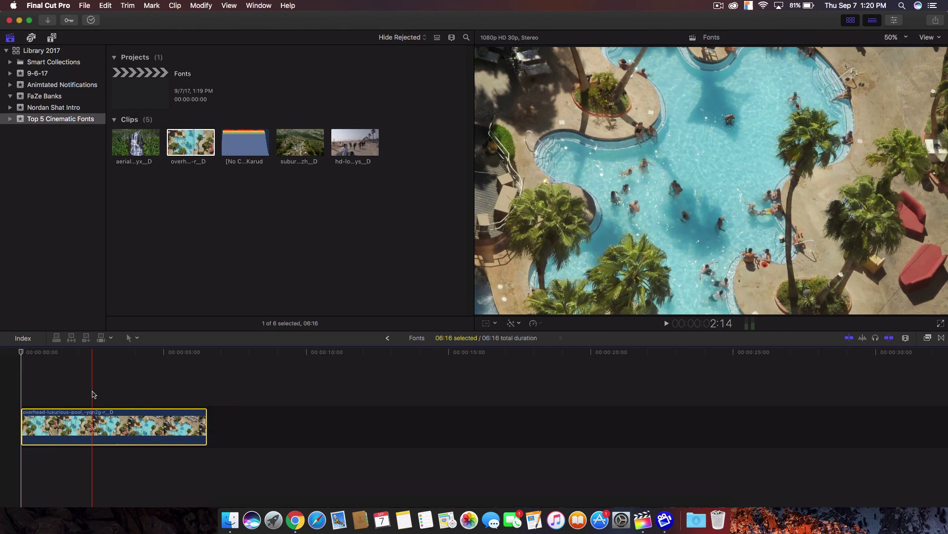
key(shift+z)
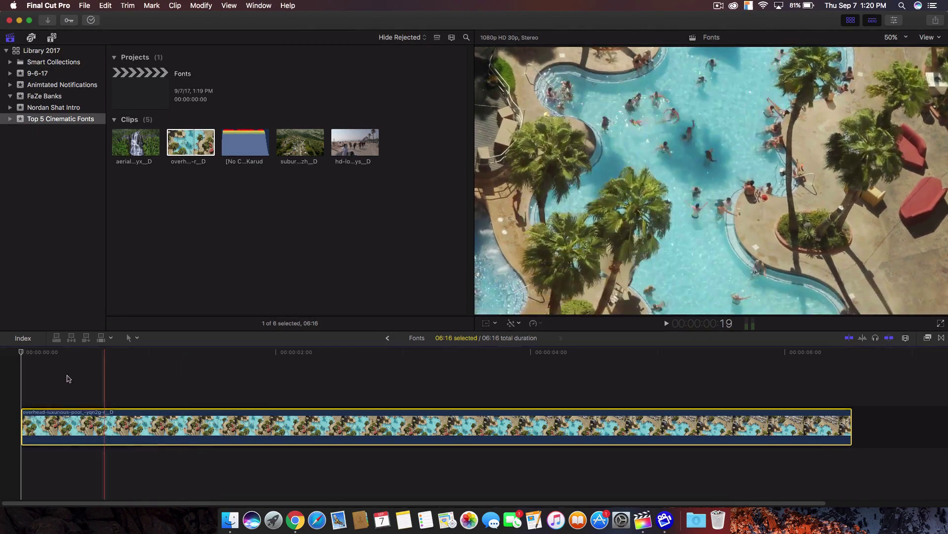
key(space)
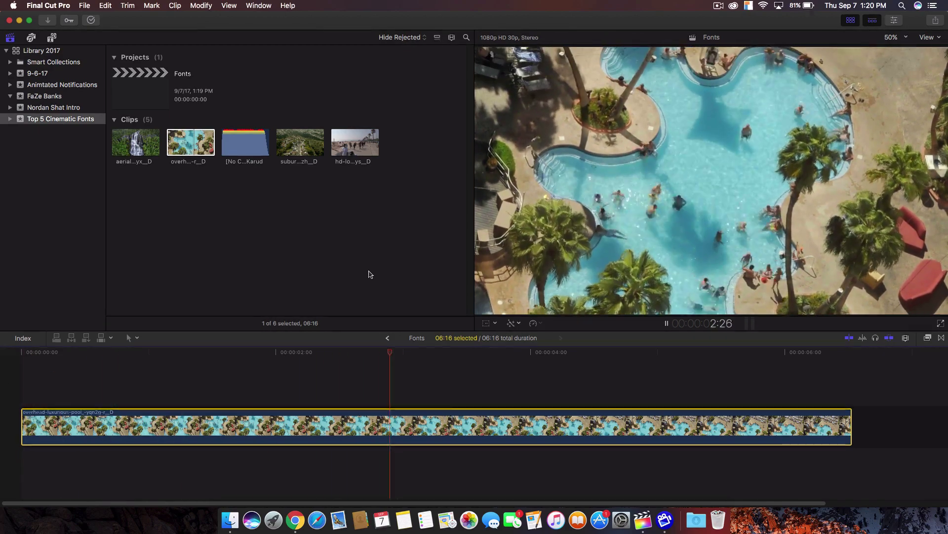
key(space)
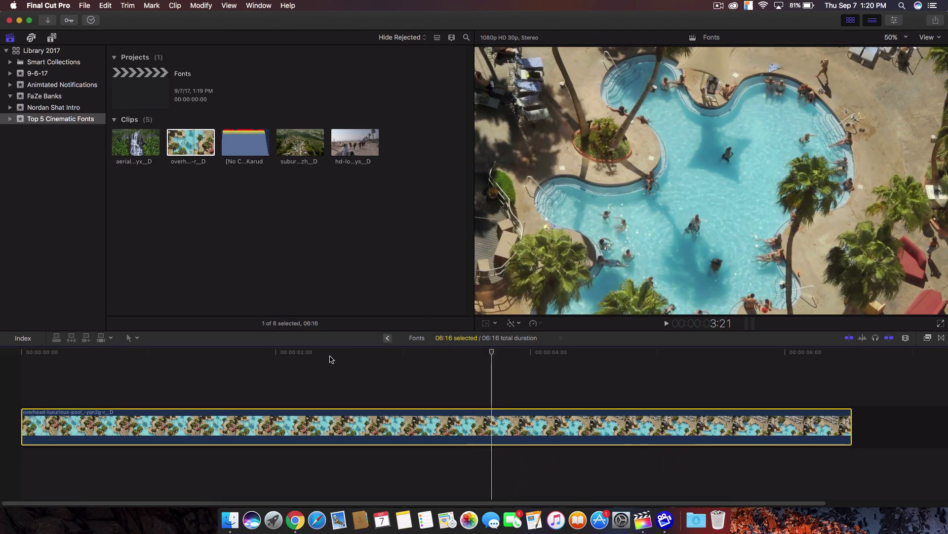
key(space)
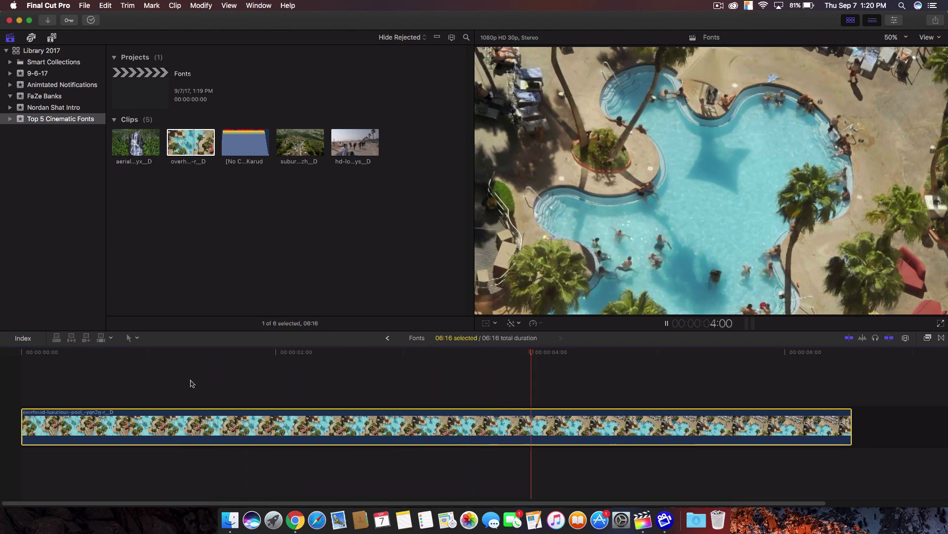
key(space)
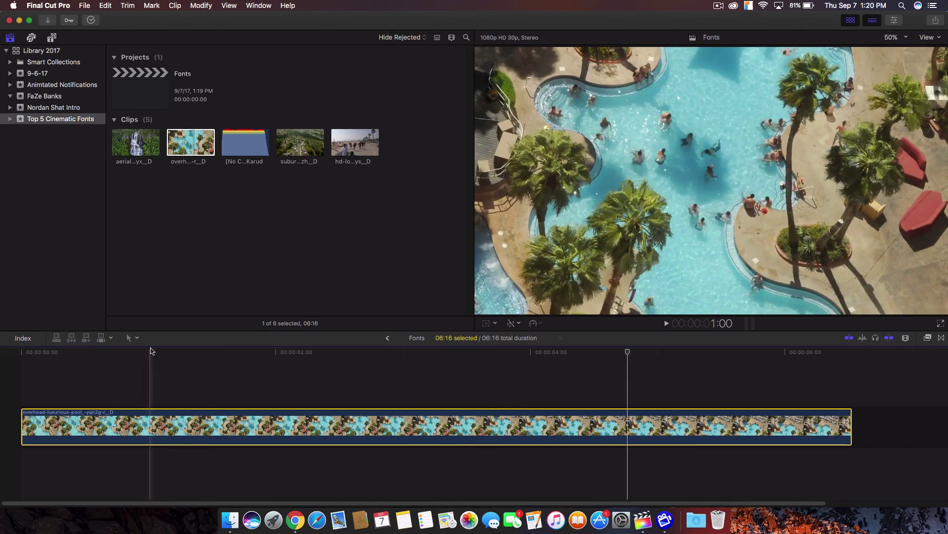
click(177, 351)
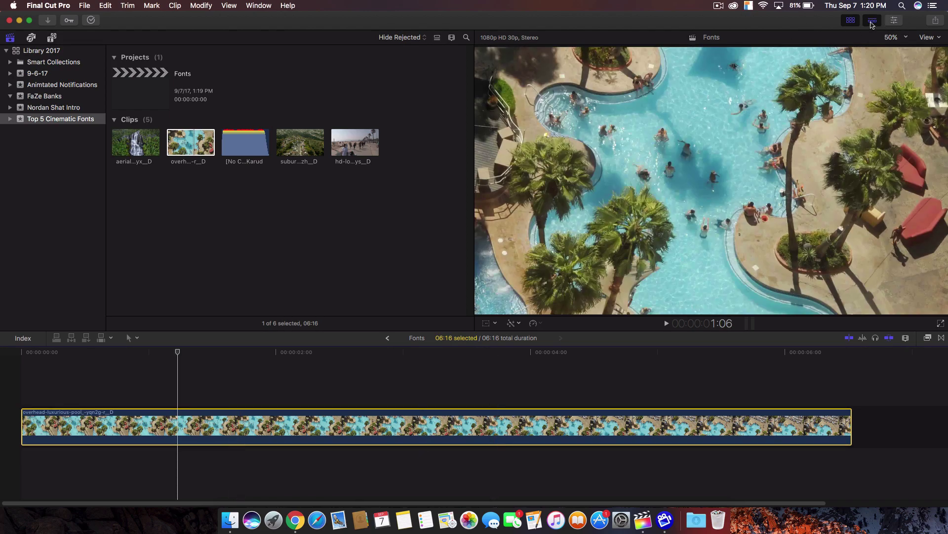
- Find the Letterbox effect by searching 'letterbo' and apply it to the pool clip
click(852, 22)
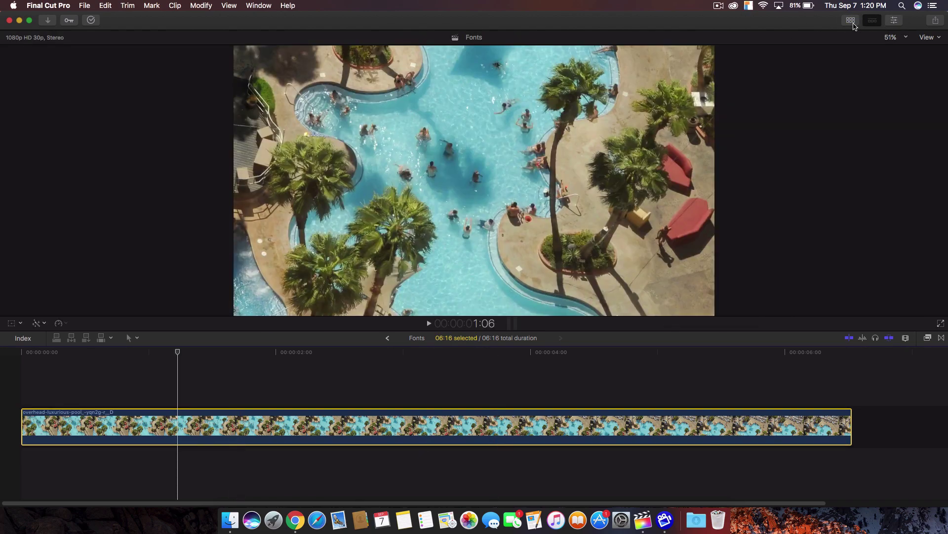
click(894, 20)
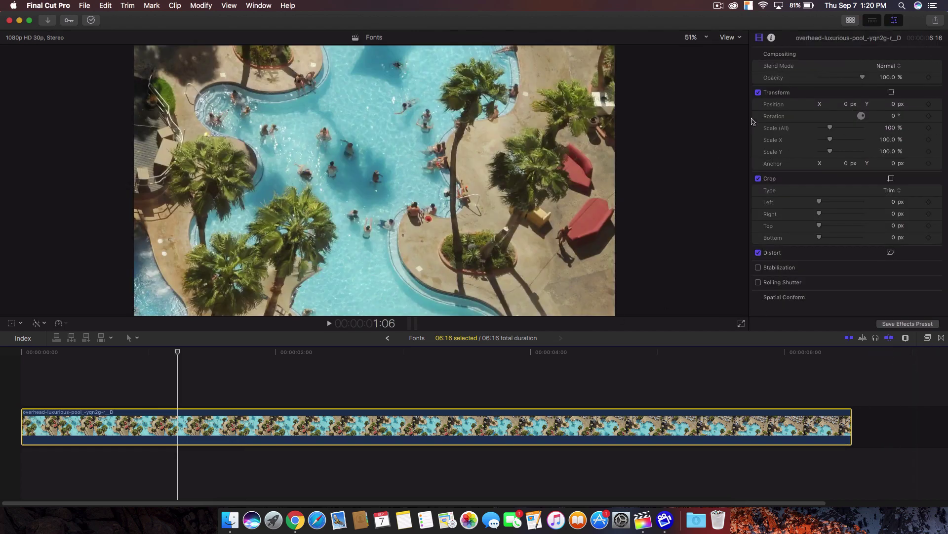
click(928, 338)
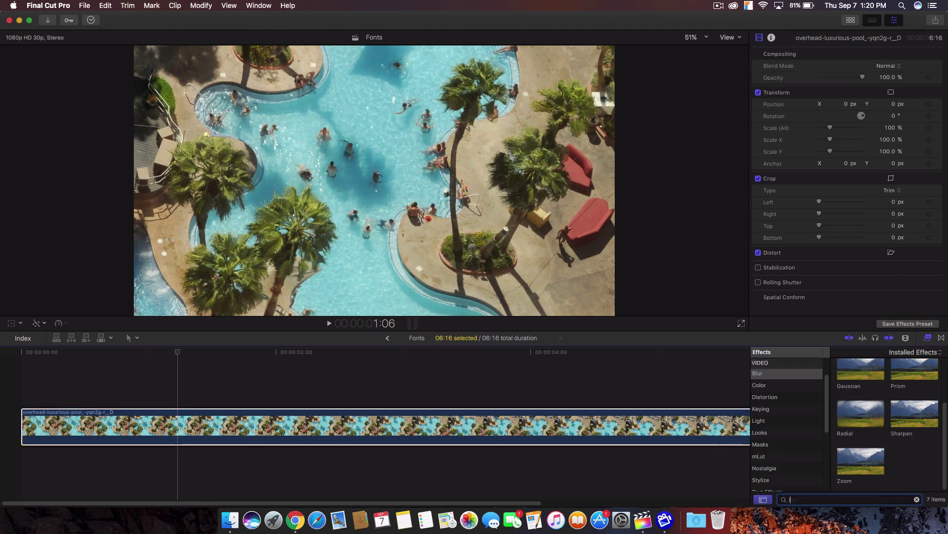
text(letterbox)
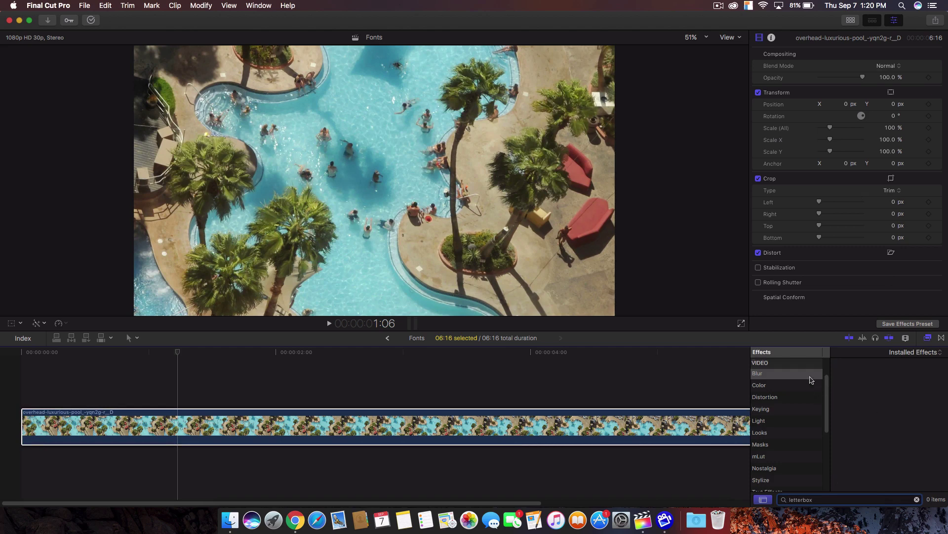
scroll(788, 387, up, 2)
click(791, 363)
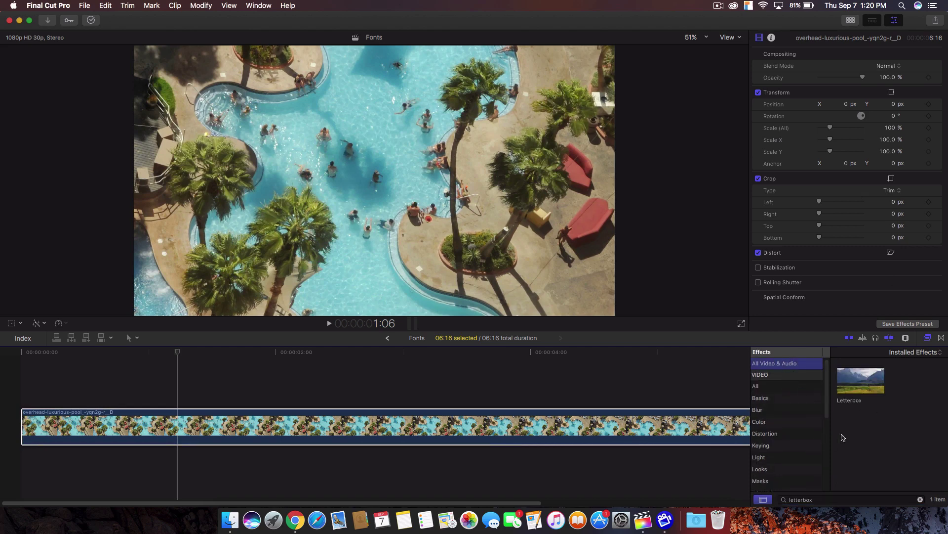
drag(863, 386, 721, 425)
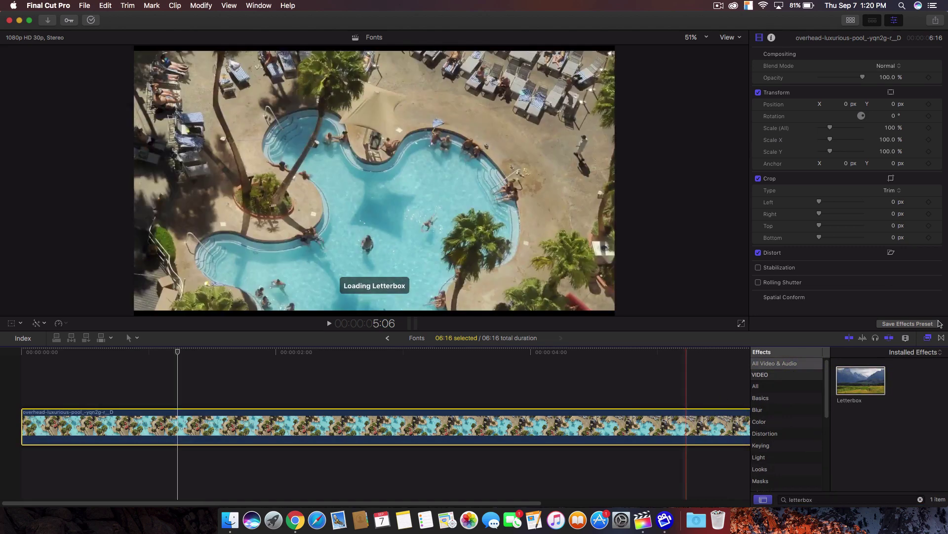
click(929, 338)
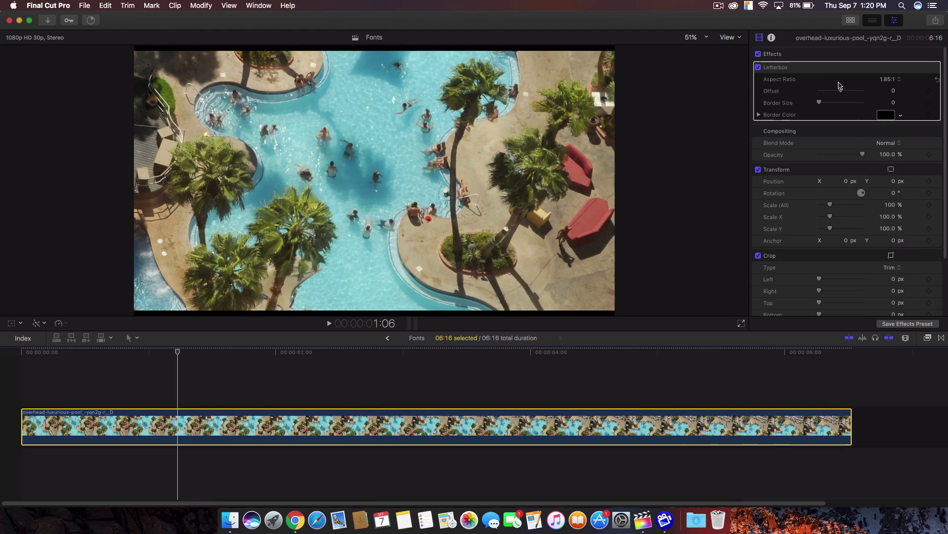
- Set the Letterbox aspect ratio to 2.35:1
click(896, 83)
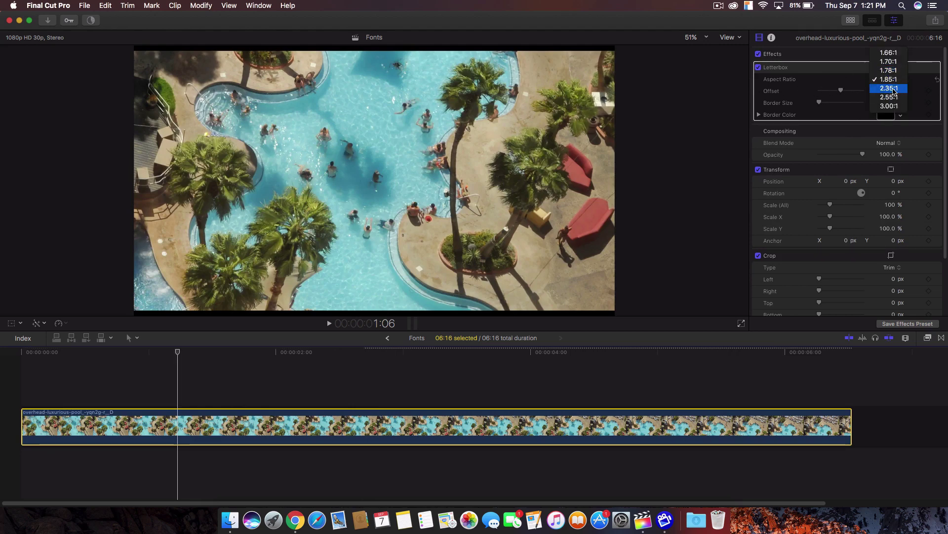
click(895, 88)
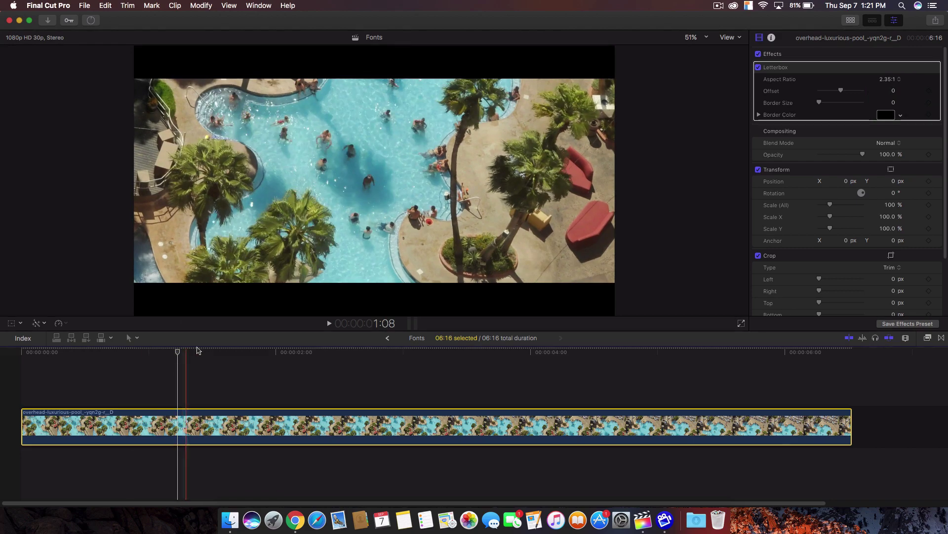
click(226, 352)
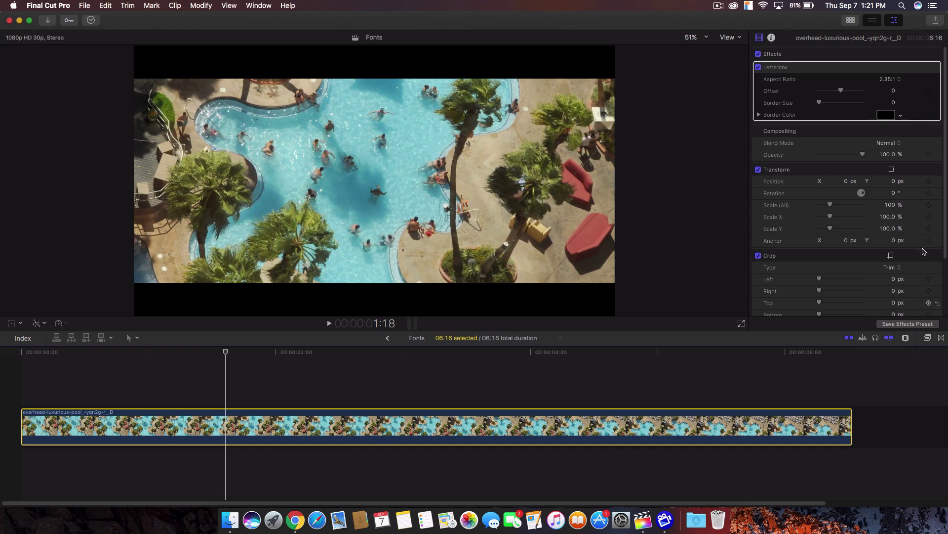
- Clear the letterbox search and apply mLut by motionVFX from the mLut category to the pool clip
click(895, 20)
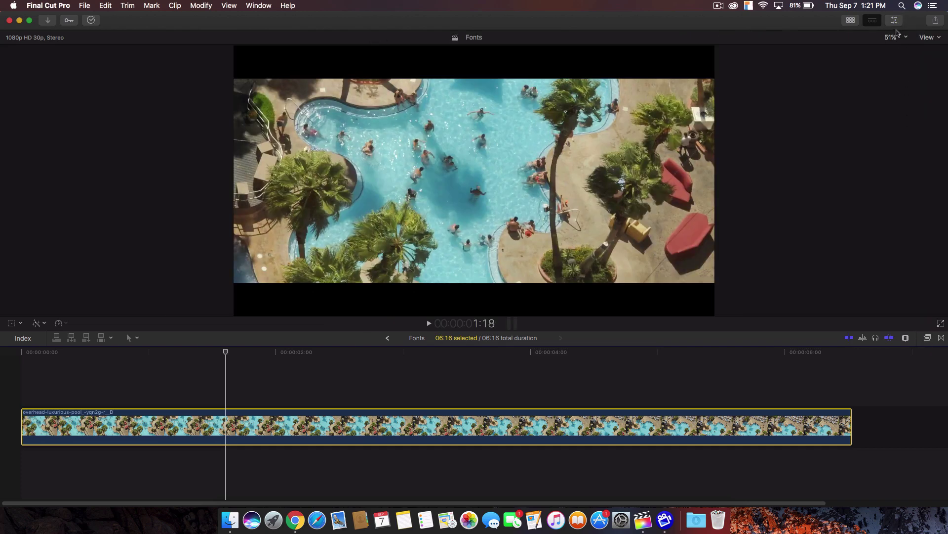
click(894, 21)
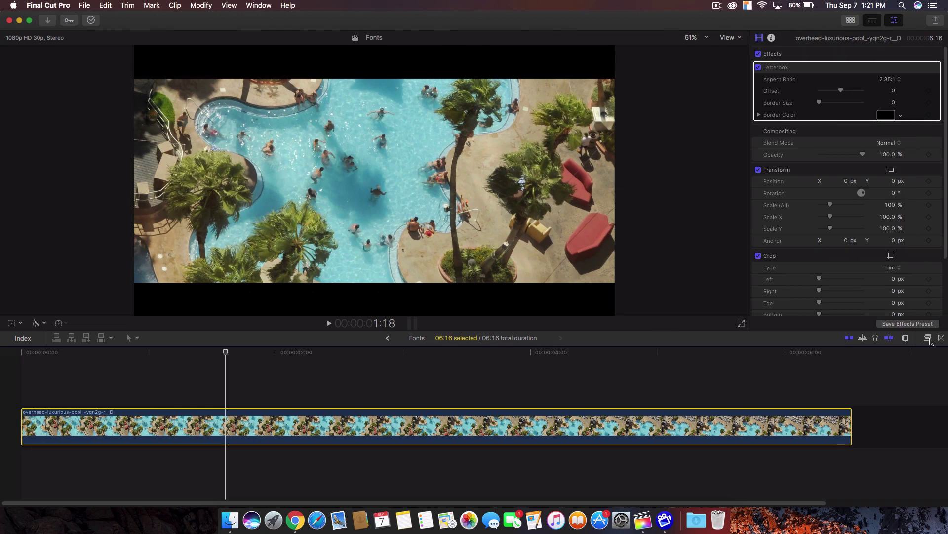
click(930, 340)
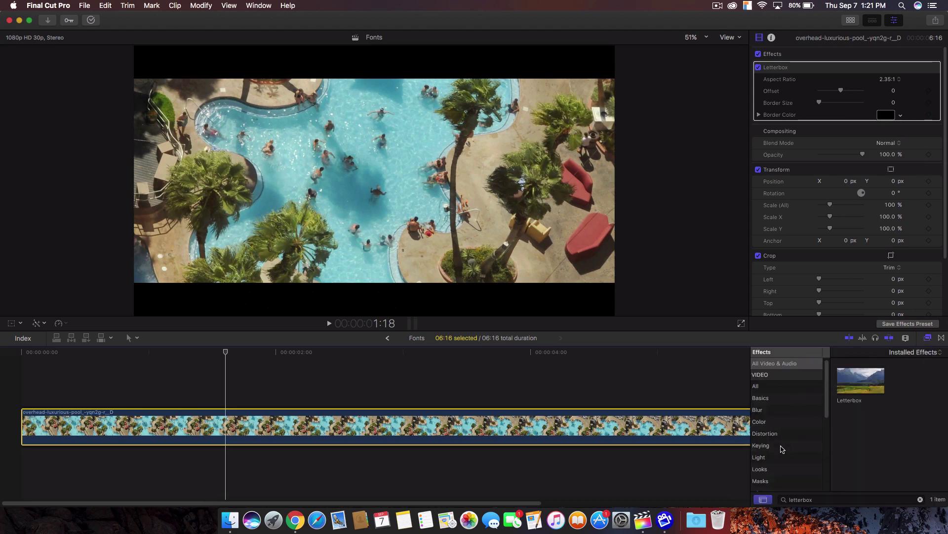
scroll(783, 449, down, 3)
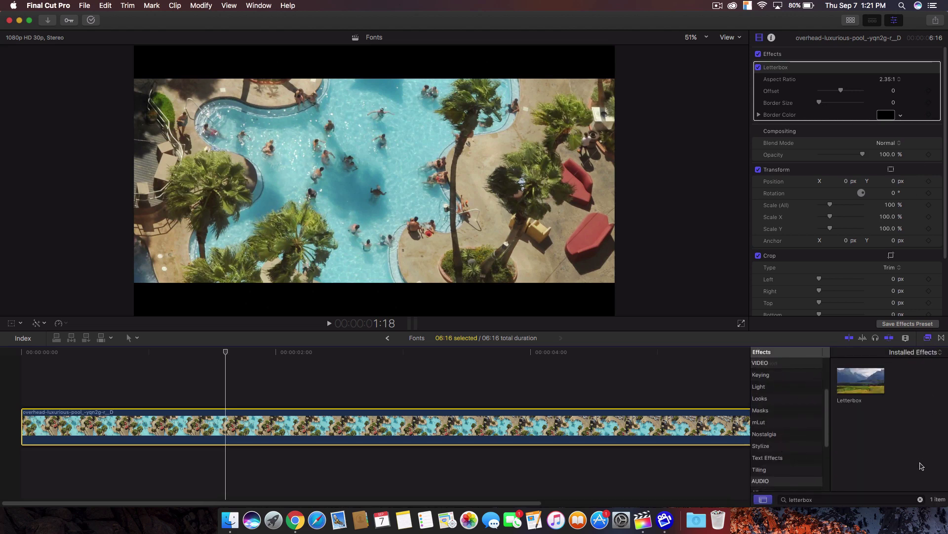
click(922, 503)
click(920, 499)
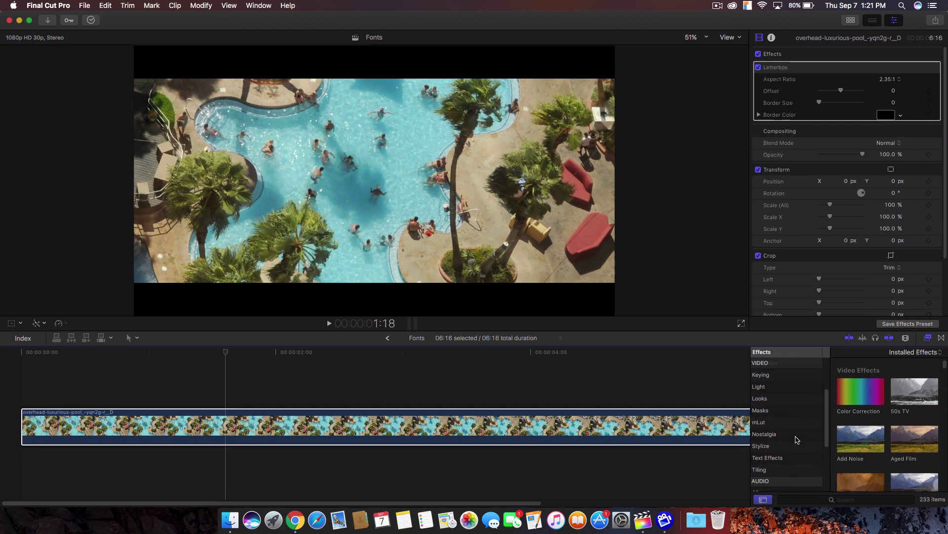
scroll(789, 414, up, 1)
click(758, 442)
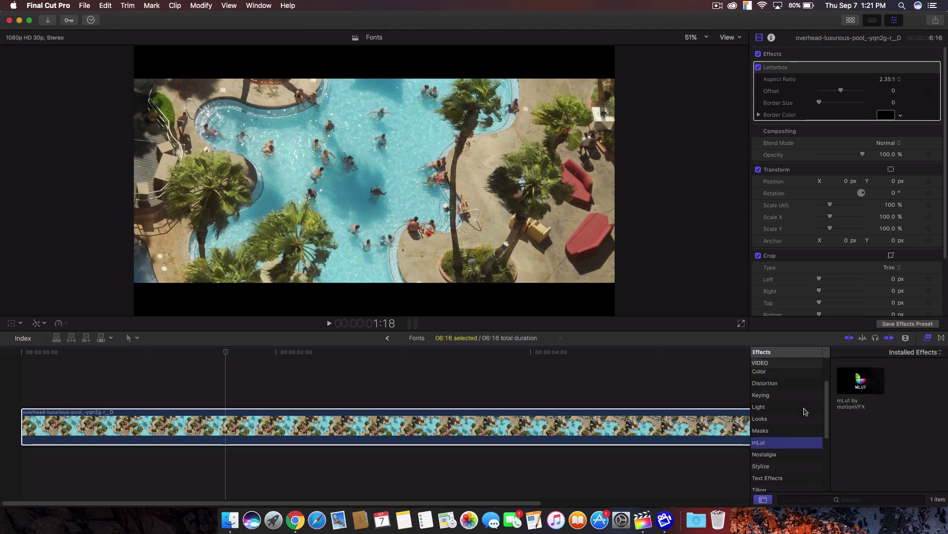
drag(864, 388, 631, 434)
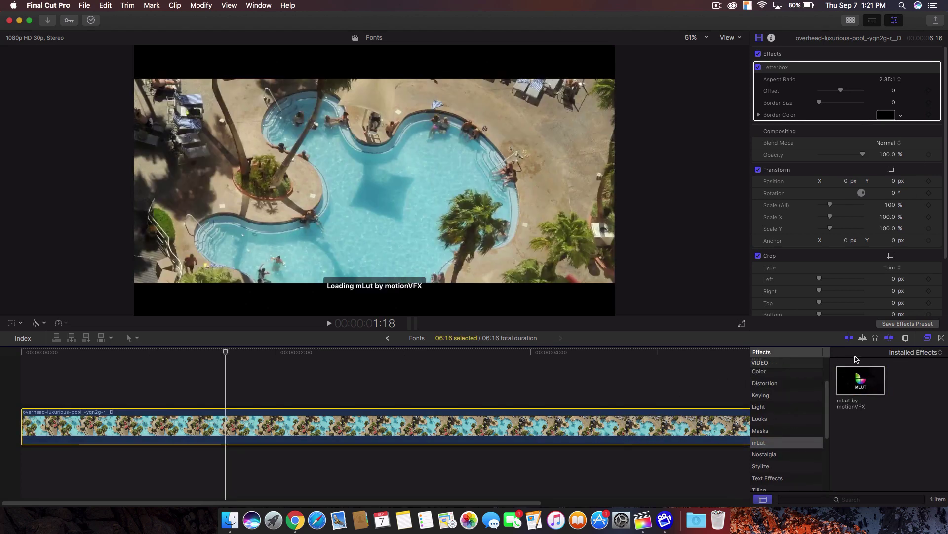
click(906, 338)
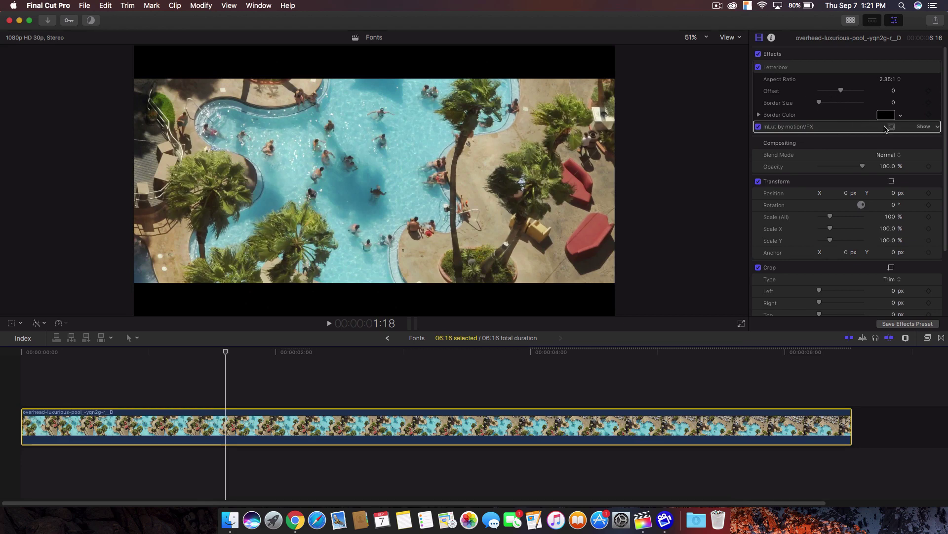
- Choose the Cold War LUT from the mLut Library's Free pack for the pool clip
click(925, 127)
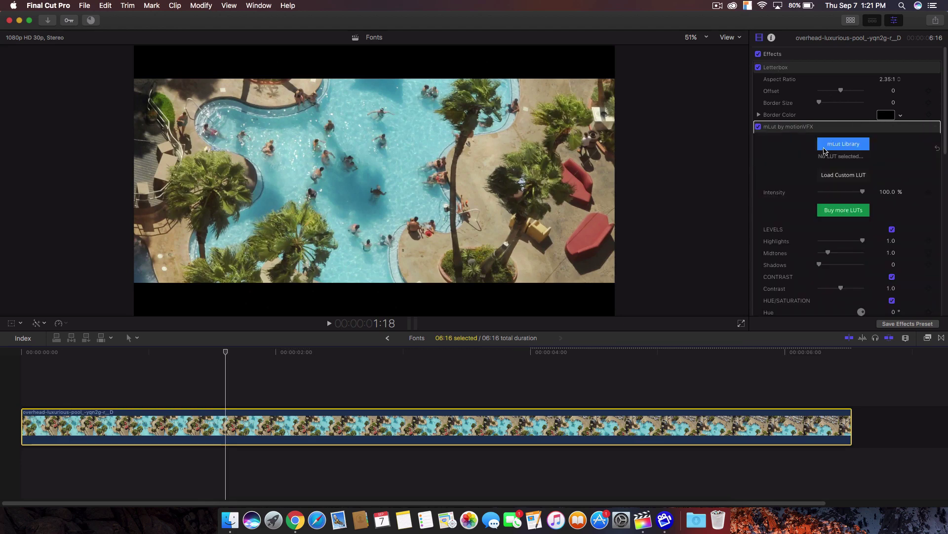
scroll(837, 151, down, 5)
scroll(838, 151, up, 4)
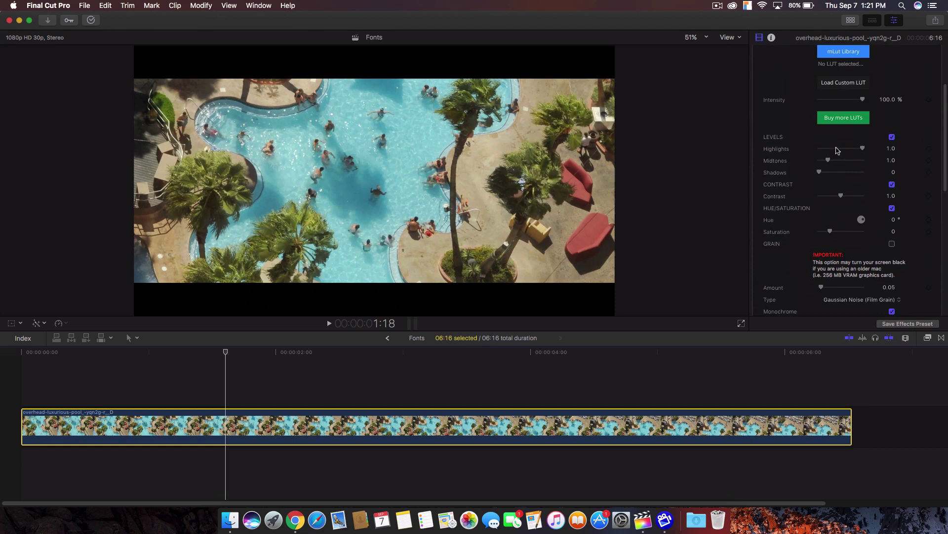
click(856, 102)
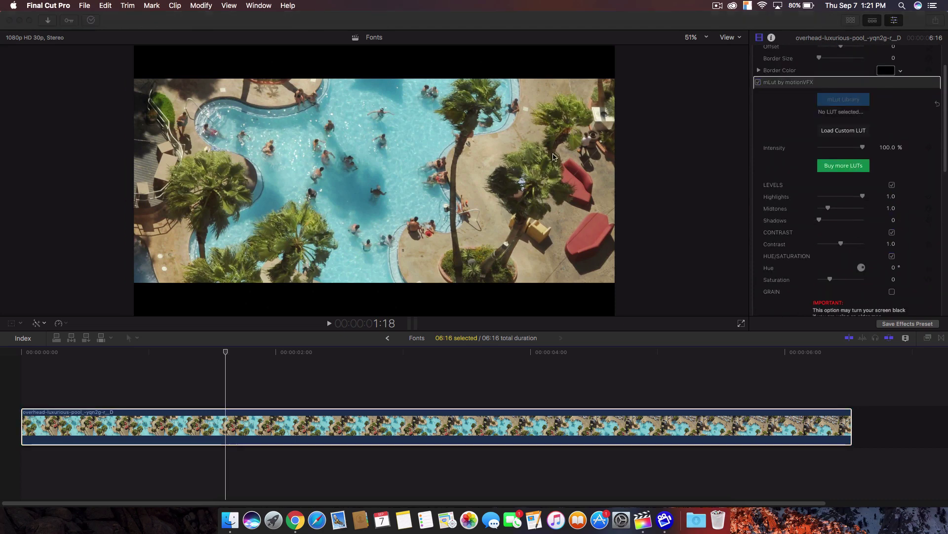
drag(731, 87, 741, 59)
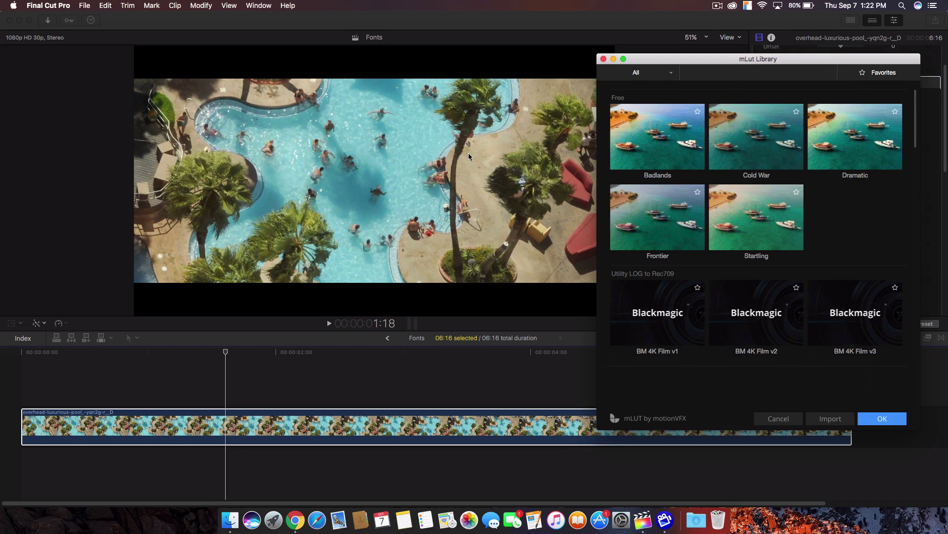
click(724, 144)
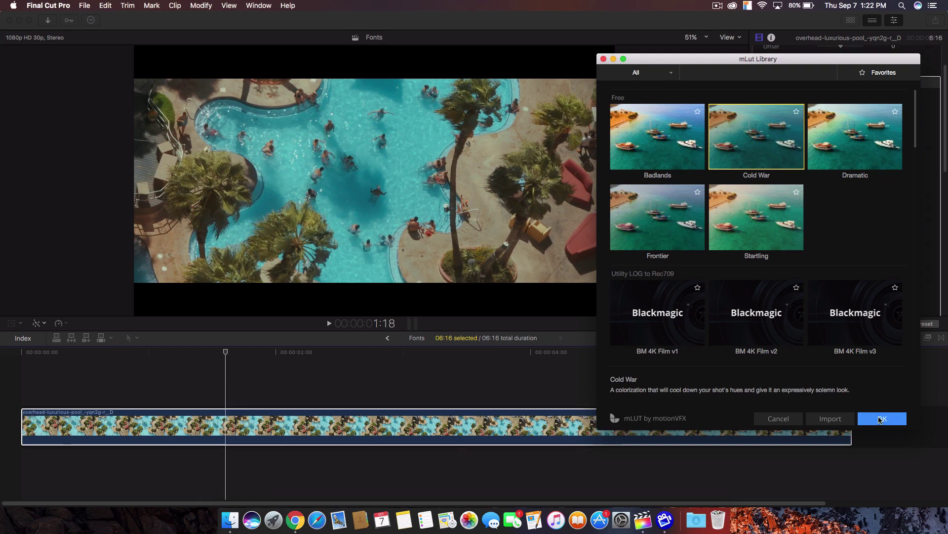
click(881, 418)
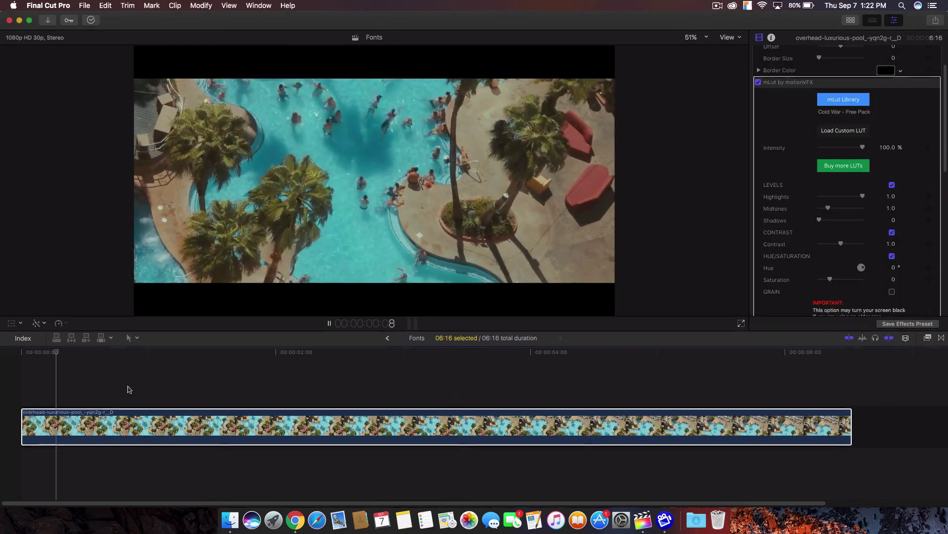
- Compare the pool clip with and without the Cold War LUT, leave it on, and collapse its settings
click(195, 425)
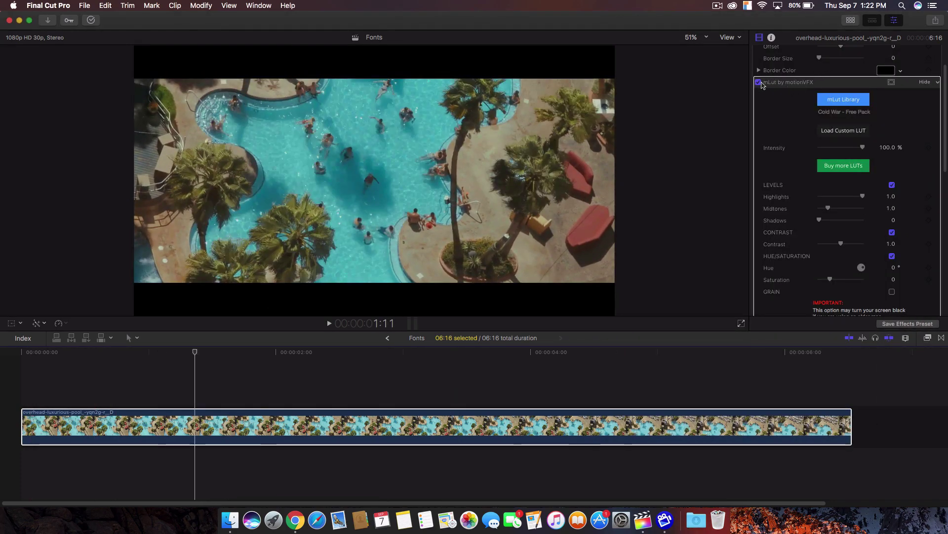
click(760, 82)
click(761, 82)
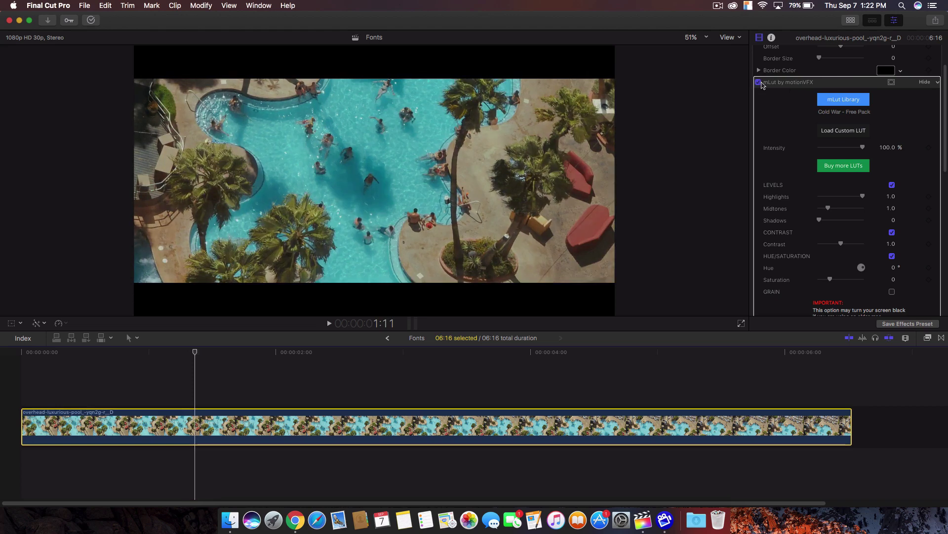
click(761, 83)
click(760, 83)
click(929, 83)
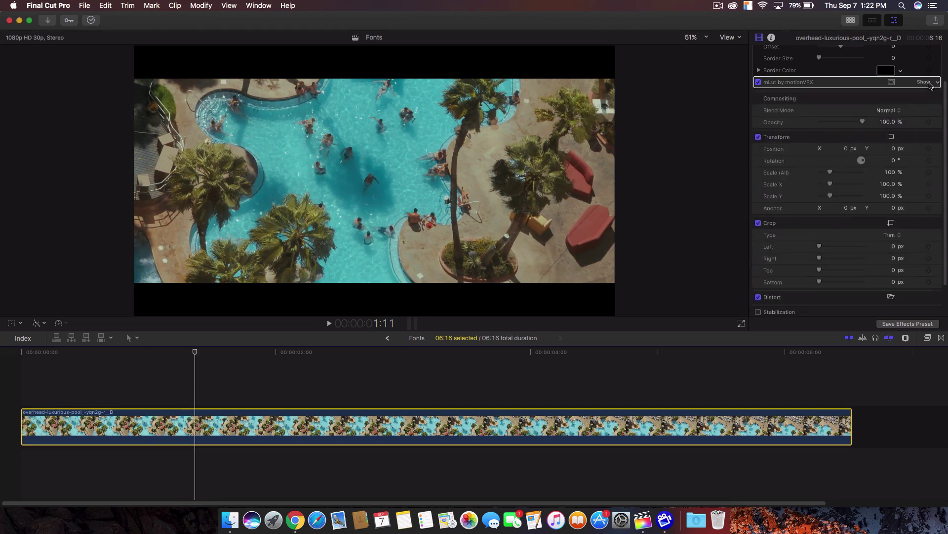
scroll(914, 124, up, 3)
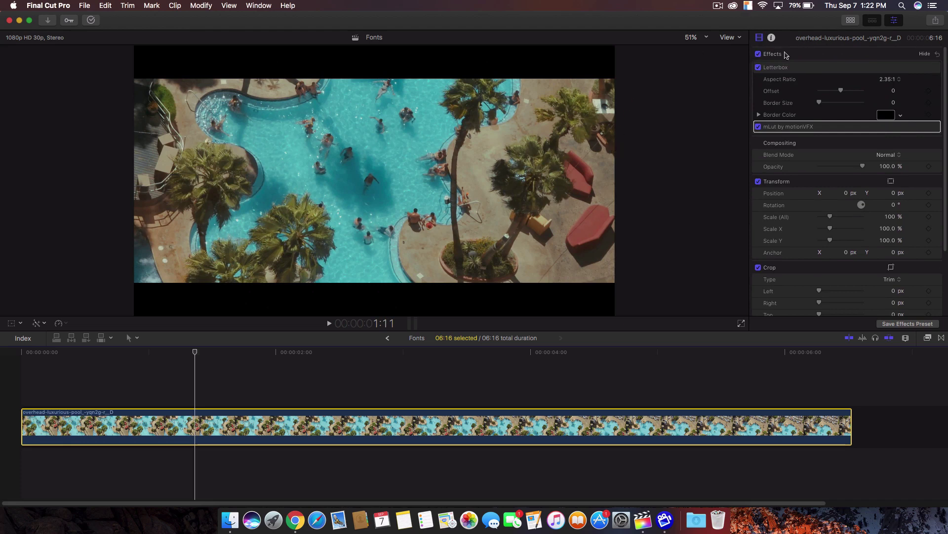
click(851, 20)
- Place a Custom title above the pool clip and bring up its Text settings
drag(190, 111, 159, 398)
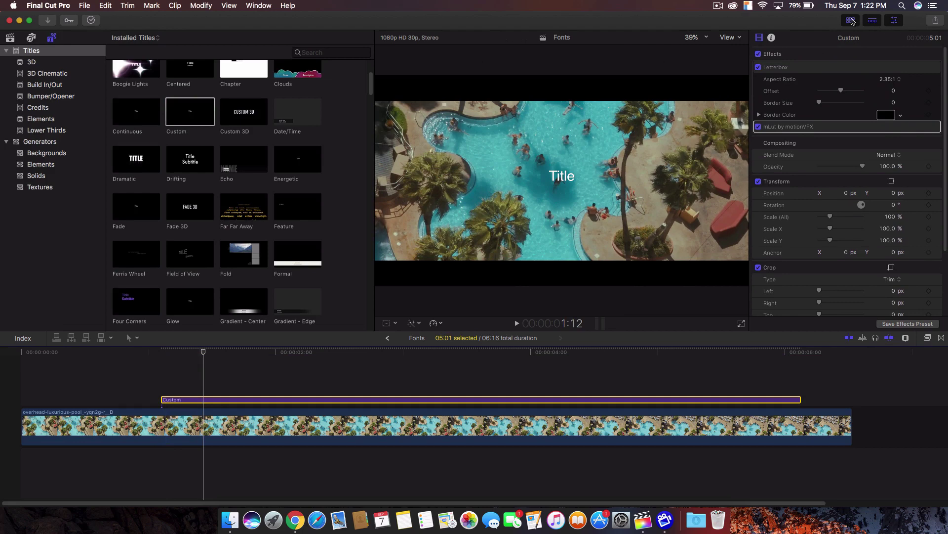
click(850, 20)
click(246, 351)
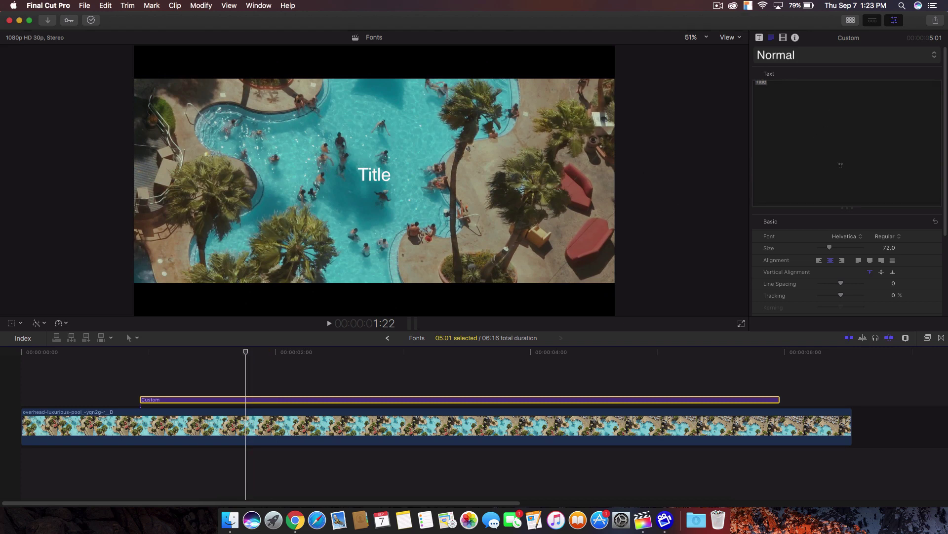
scroll(841, 165, down, 5)
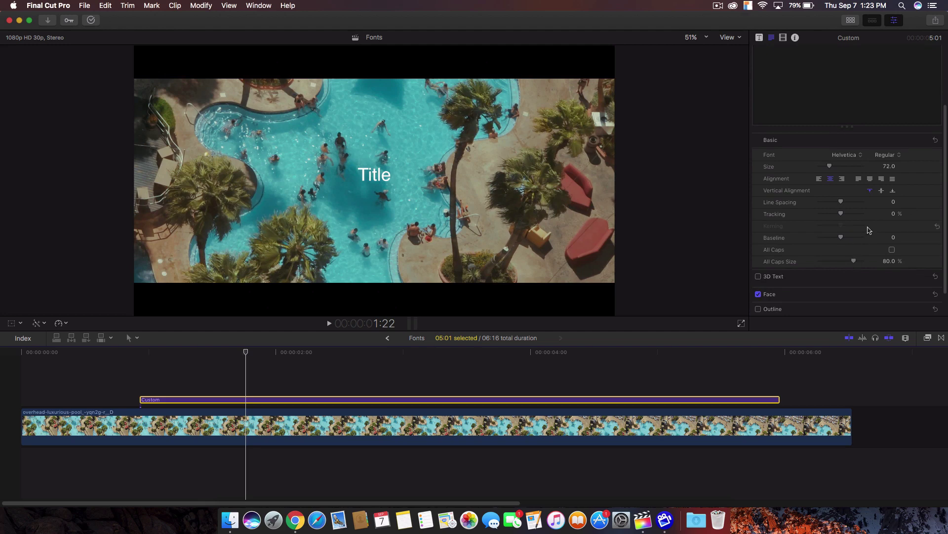
- Change the title to 'VLOG #1' in The Bold Font at size 218
click(851, 156)
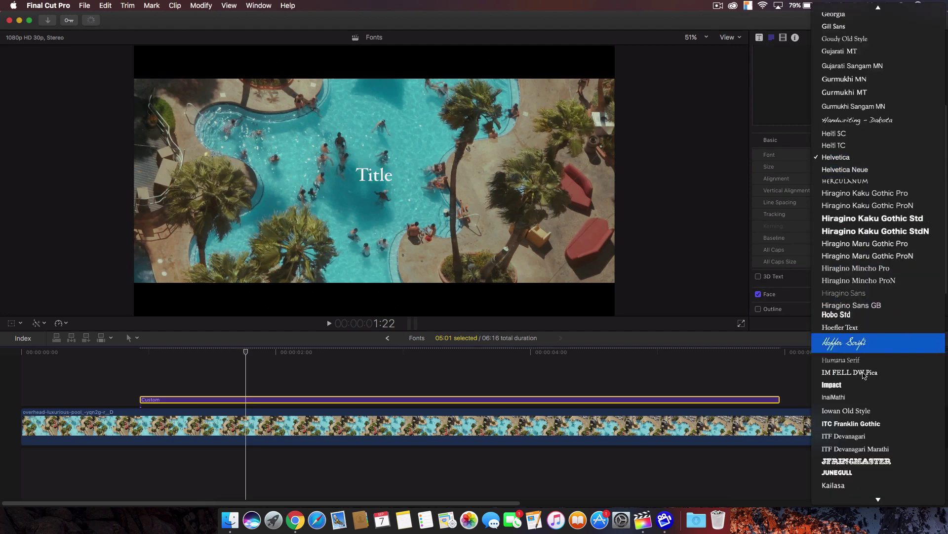
scroll(863, 376, down, 10)
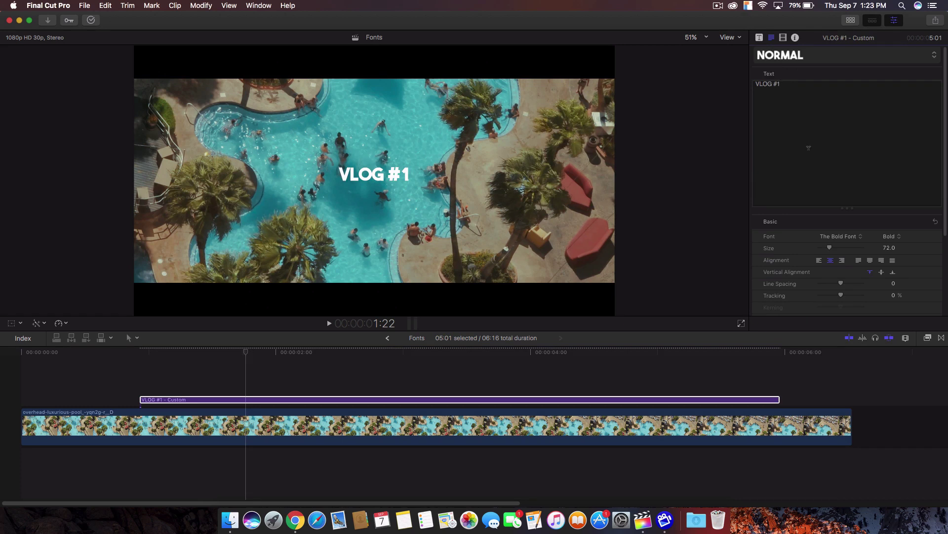
click(809, 148)
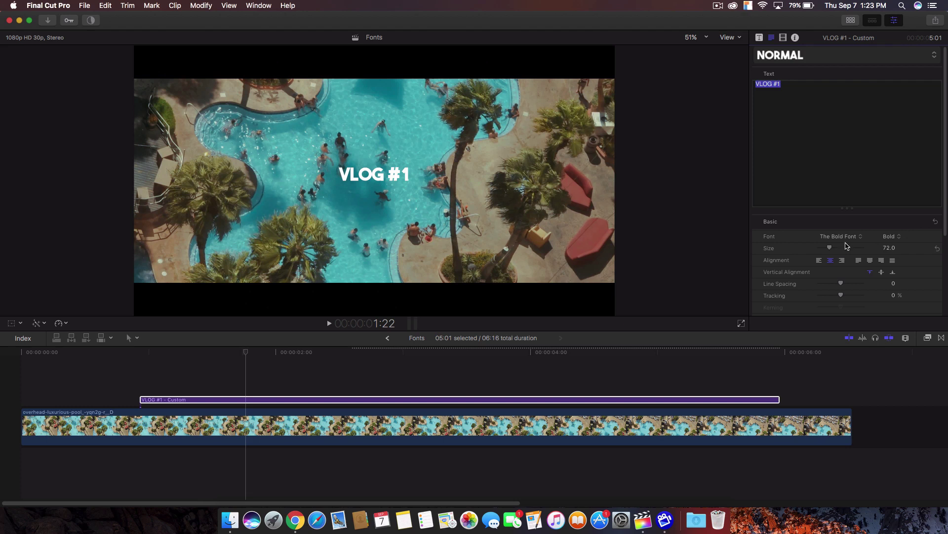
drag(830, 250, 852, 248)
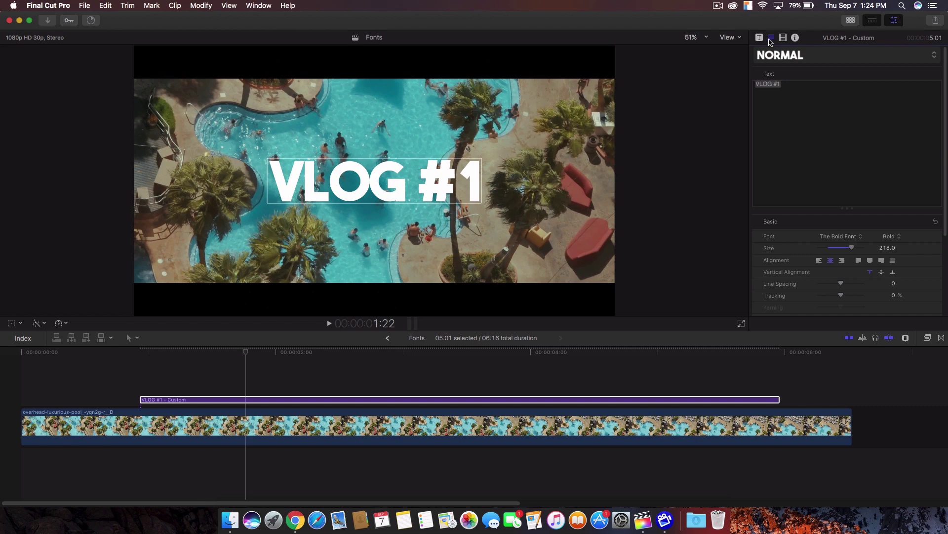
click(148, 399)
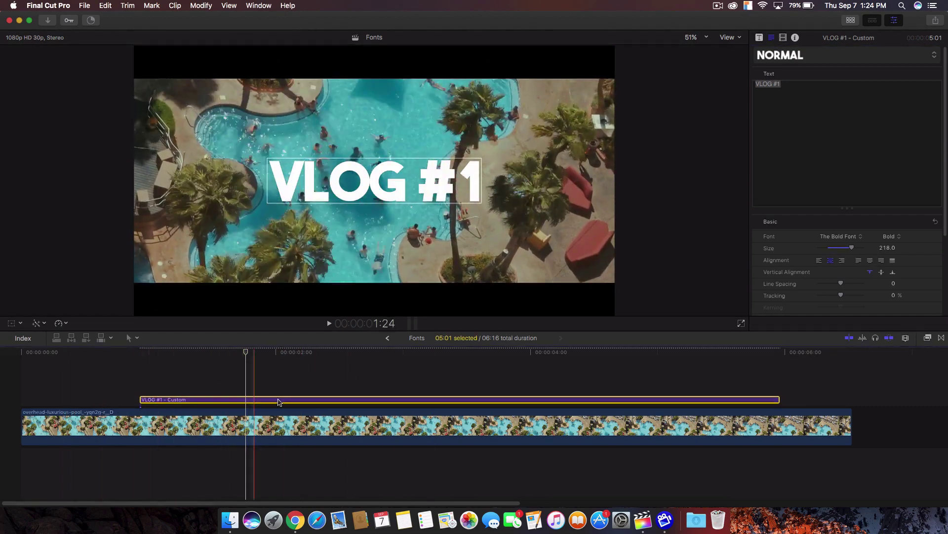
click(850, 20)
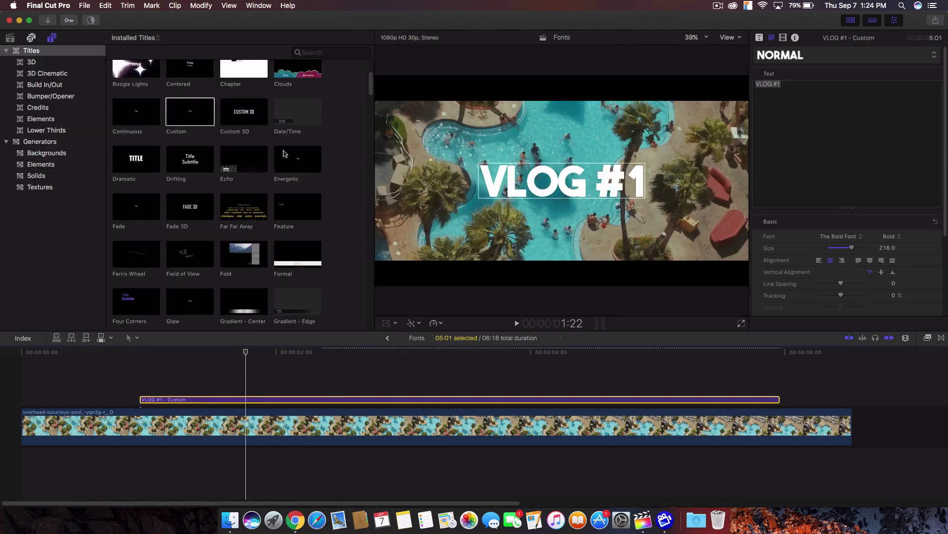
- Append the Road Trip music track beneath the pool clip and trim off its opening section
click(10, 38)
click(241, 149)
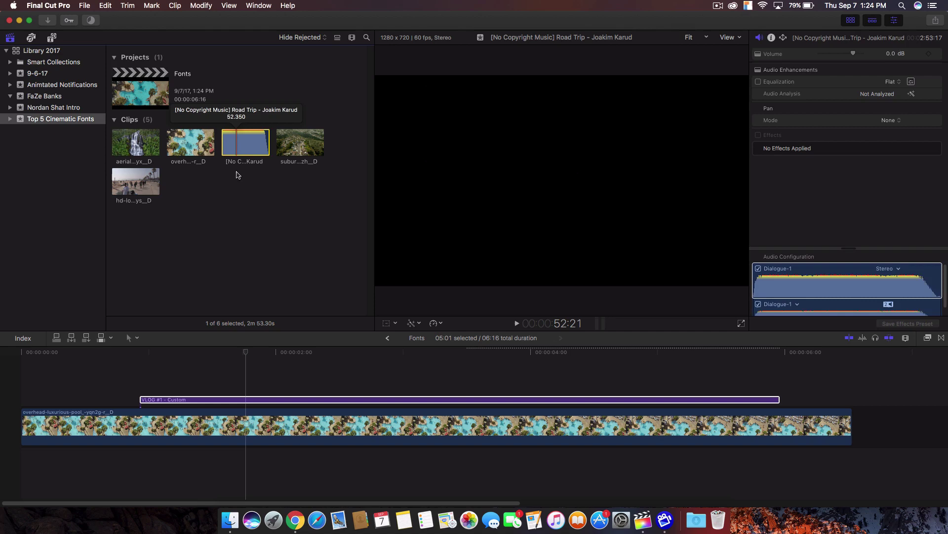
key(e)
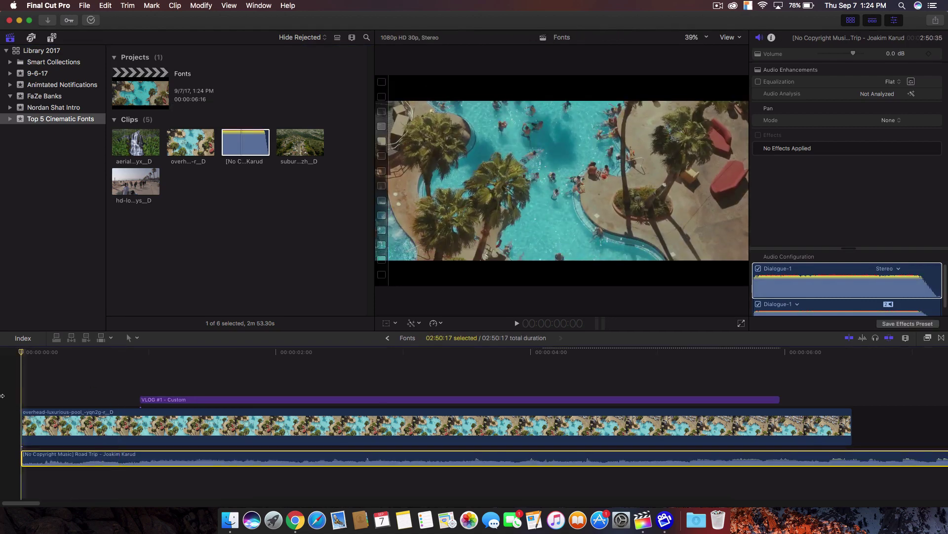
click(846, 22)
drag(22, 458, 285, 459)
click(131, 337)
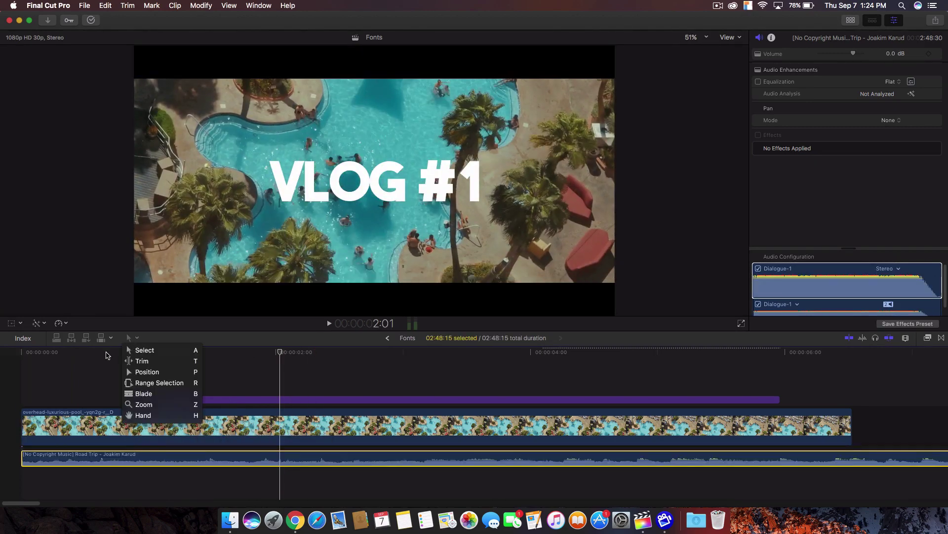
click(105, 355)
click(204, 399)
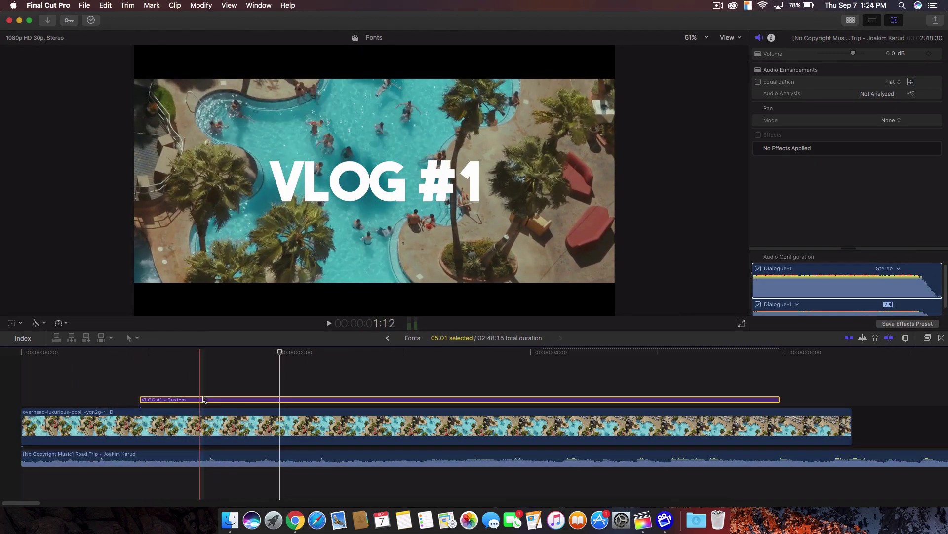
- Start the VLOG #1 title about a second in and trim it to 4:17 long
drag(204, 399, 237, 395)
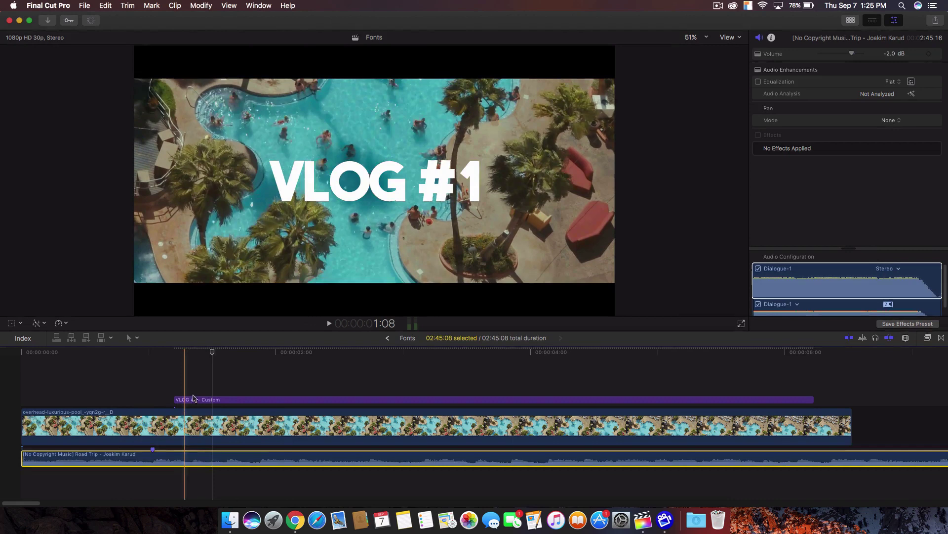
drag(206, 402, 179, 405)
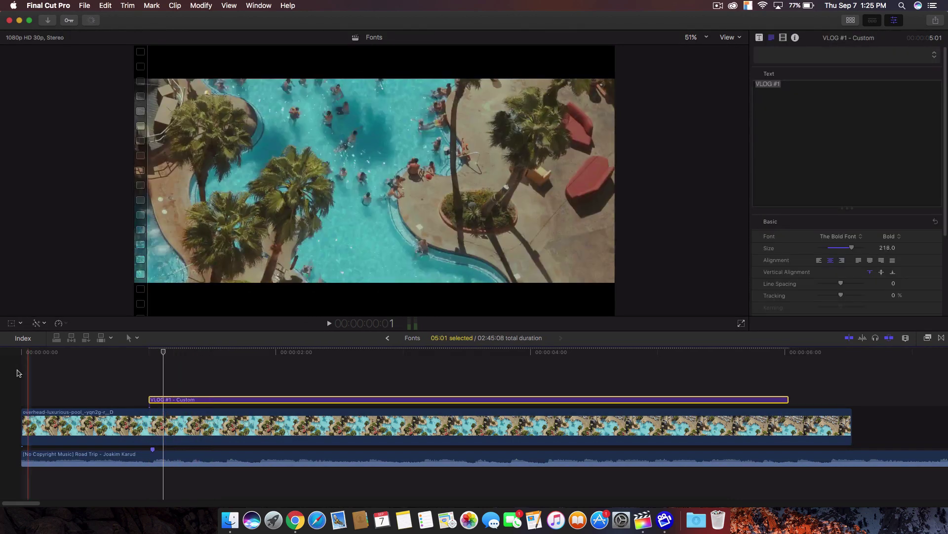
click(22, 352)
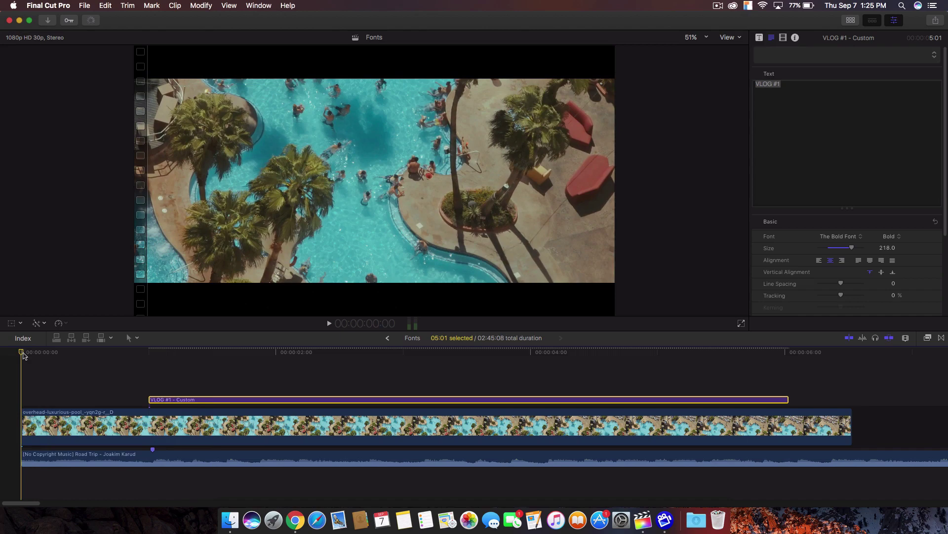
key(space)
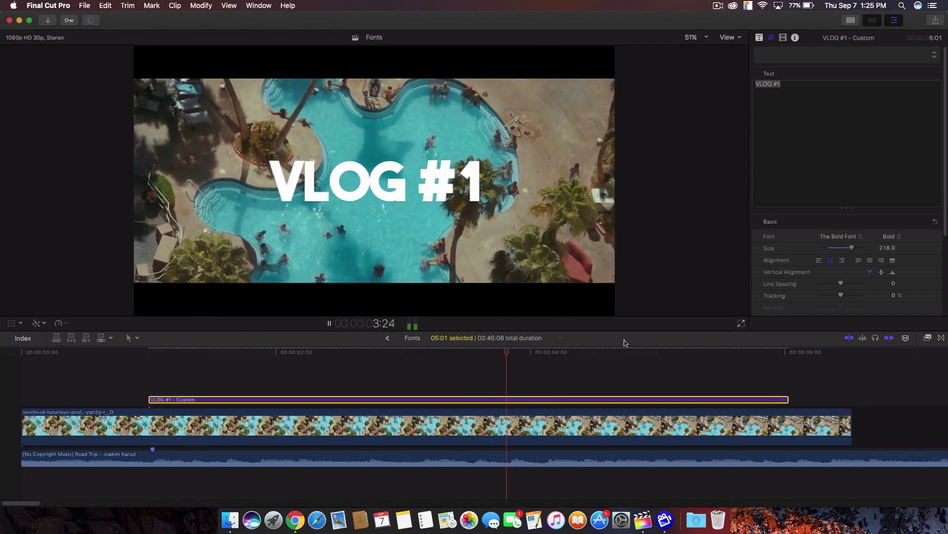
key(space)
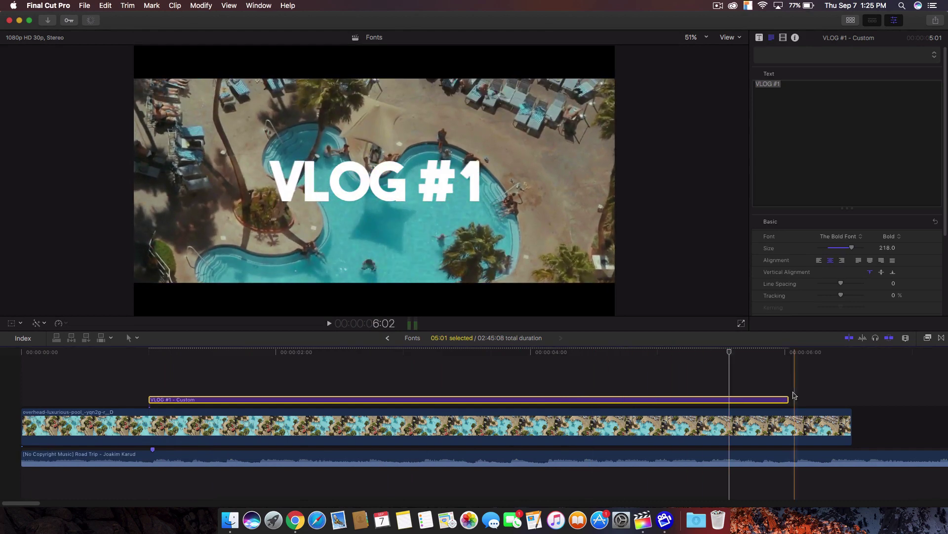
drag(788, 399, 731, 399)
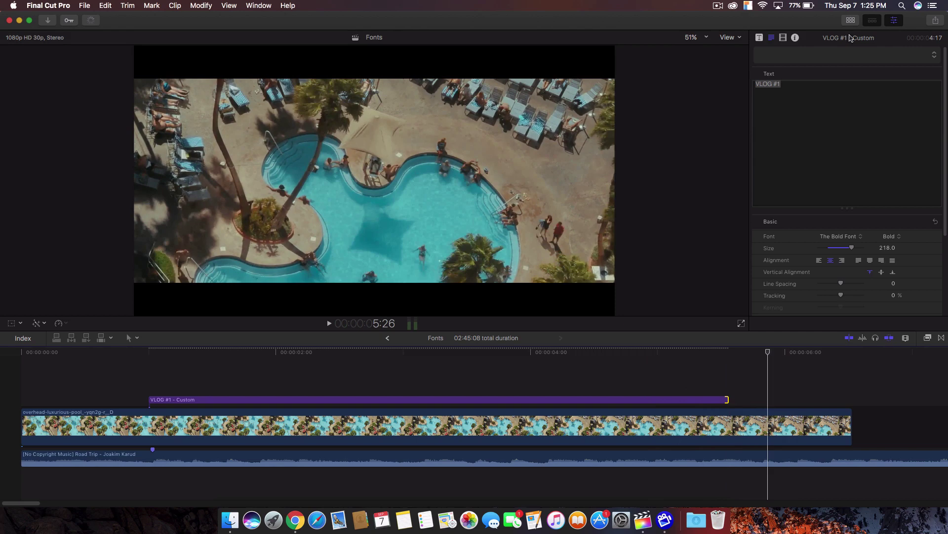
- Add the suburban drone clip after the pool clip in the timeline
click(851, 21)
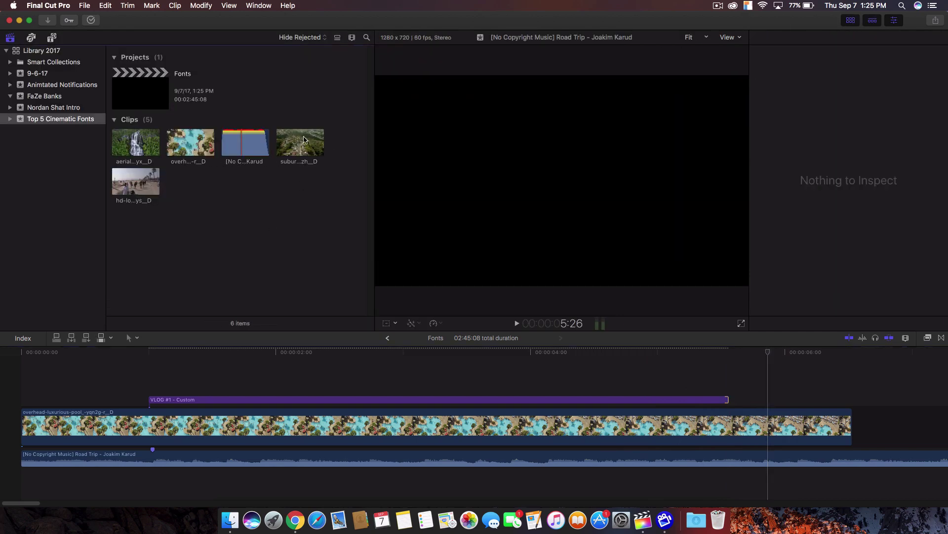
click(297, 147)
drag(307, 147, 862, 406)
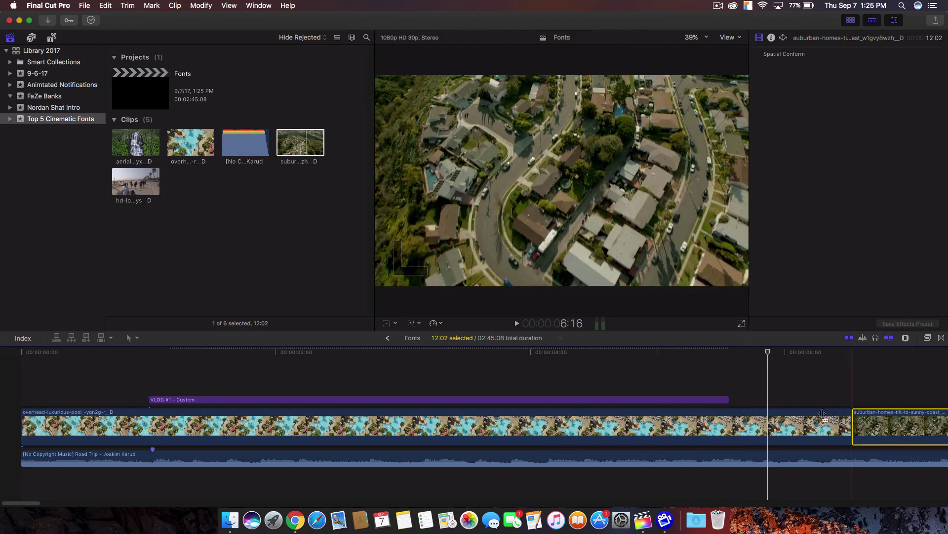
key(shift+z)
- Cut the music where the video ends and delete the excess, leaving a 20:23 project
key(b)
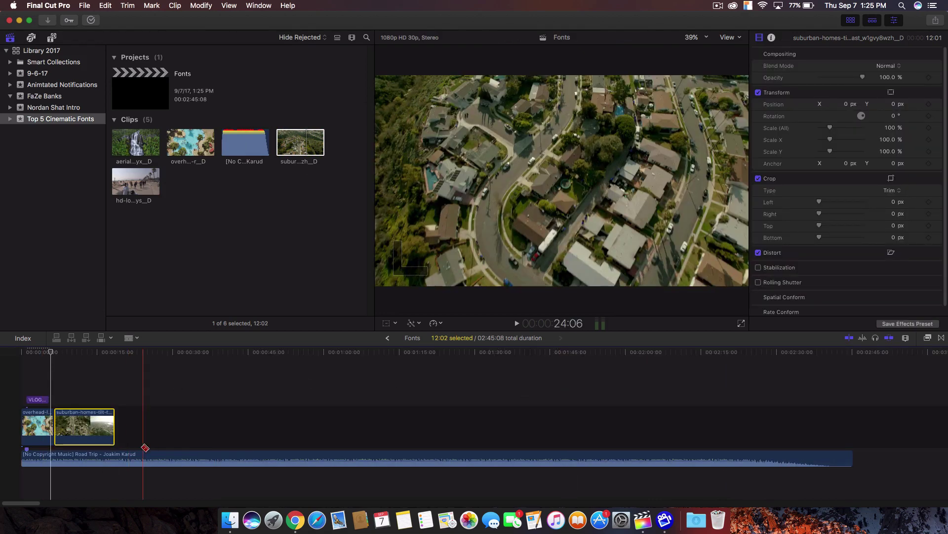
click(128, 454)
key(a)
click(155, 457)
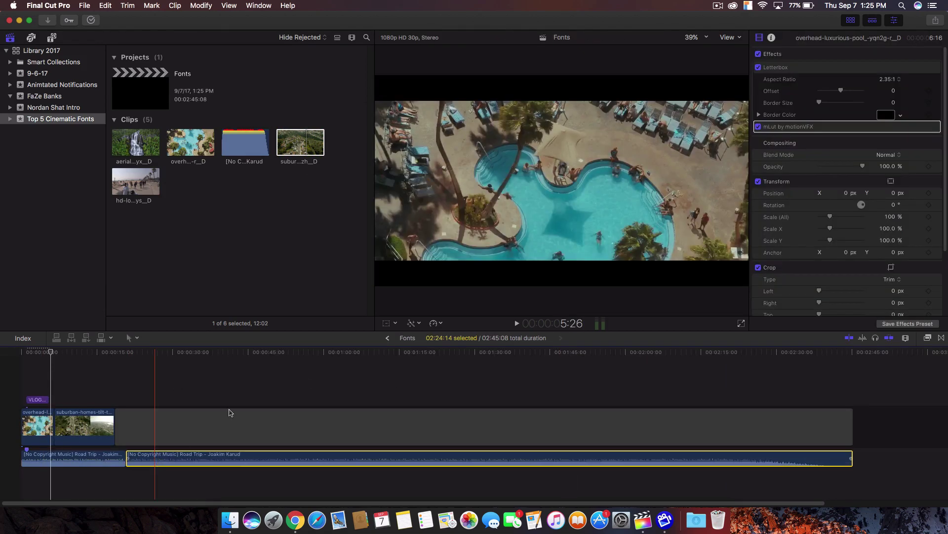
key(Delete)
key(shift+z)
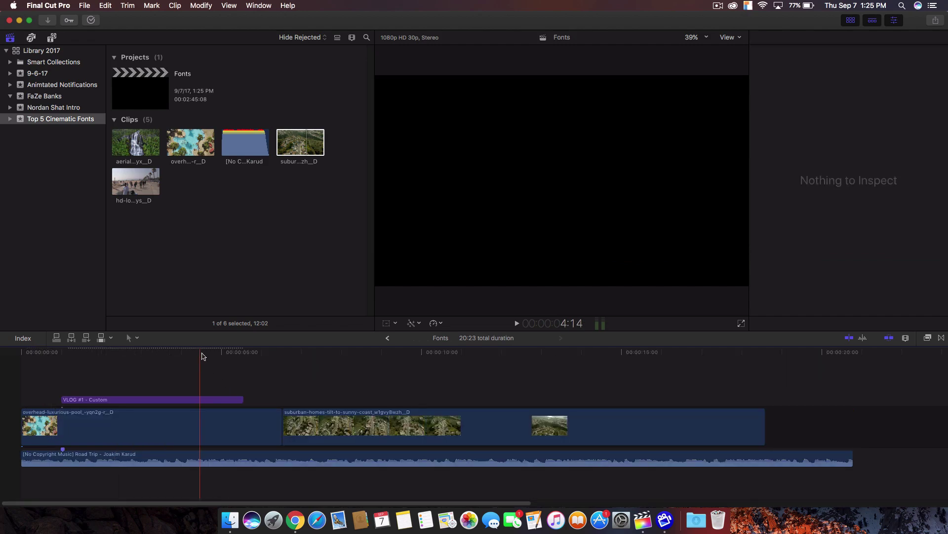
- Inspect the suburban clip's properties and hide the media library to enlarge the viewer
click(282, 357)
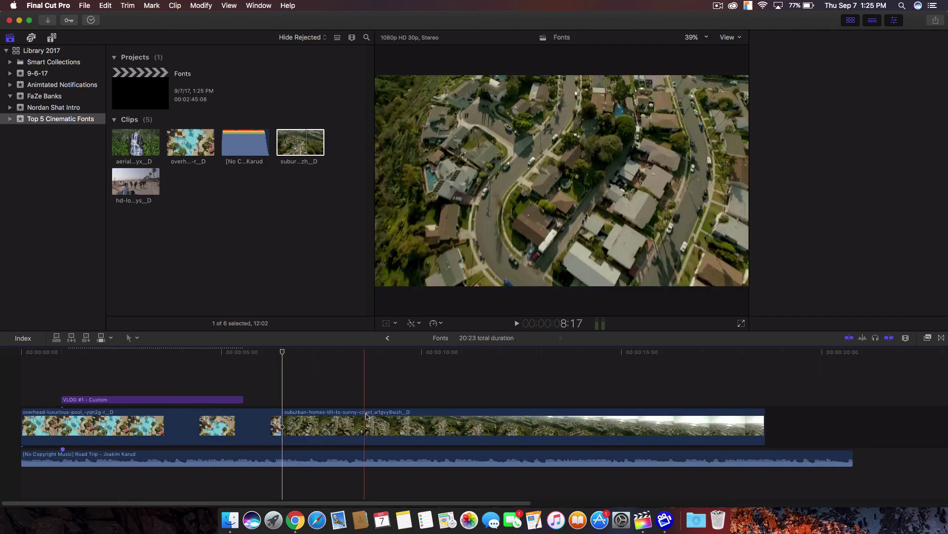
click(334, 352)
key(cmd+4)
key(c)
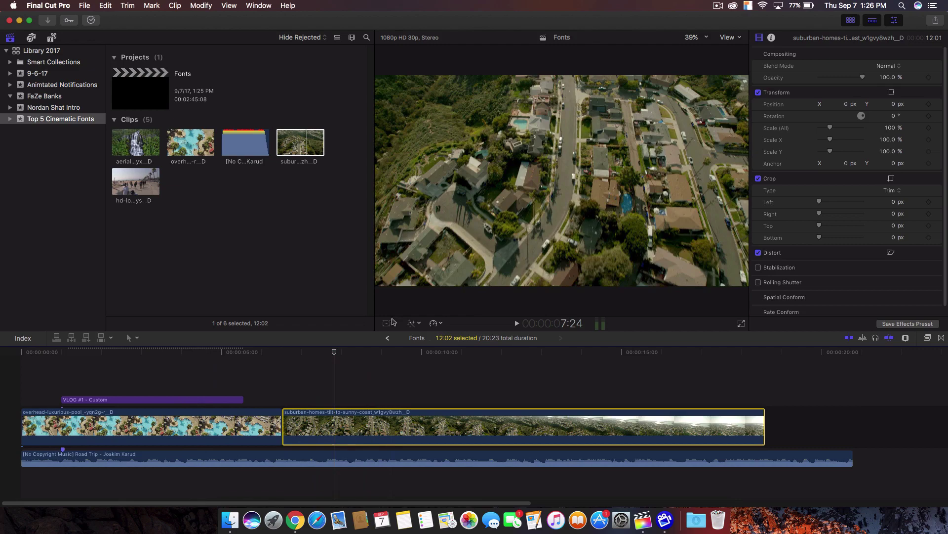
click(370, 353)
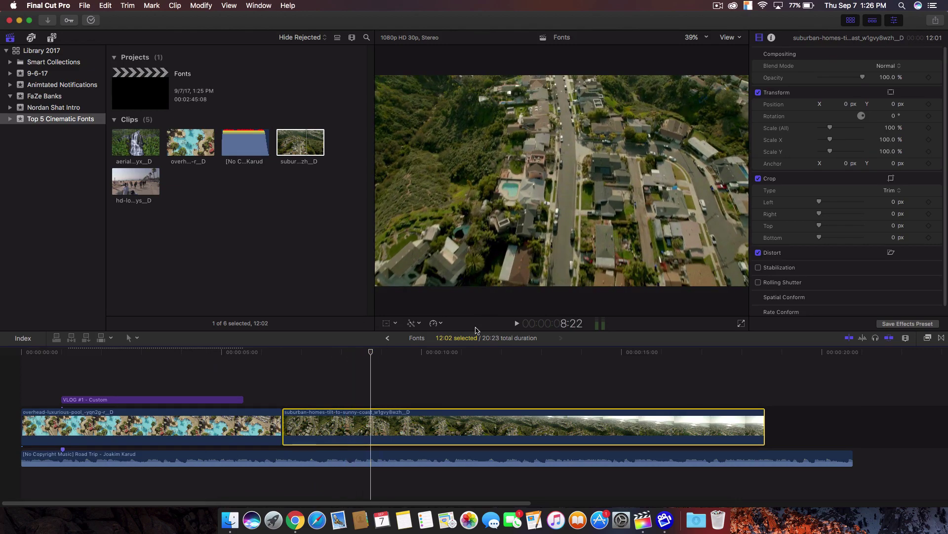
key(ctrl+super+1)
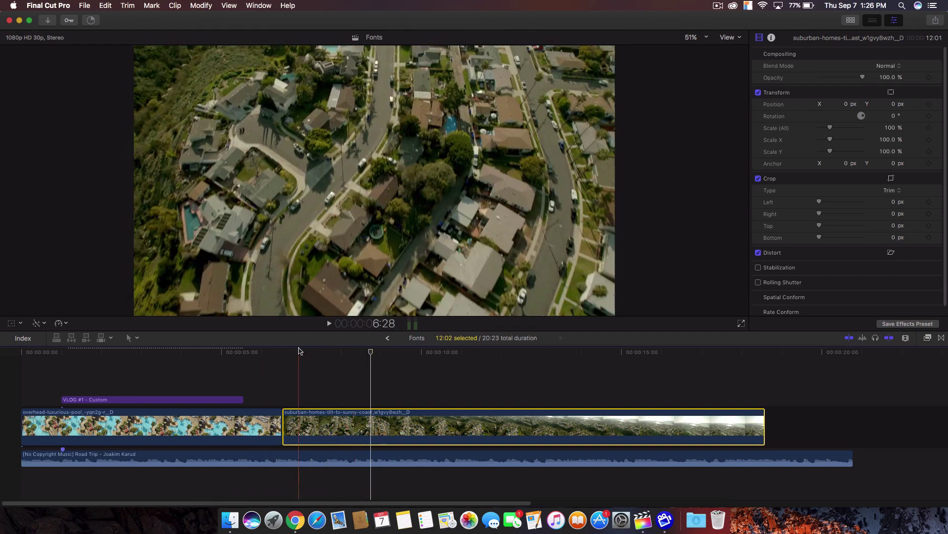
- Paste the pool clip's Letterbox and mLut attributes onto the suburban clip
click(243, 351)
click(260, 438)
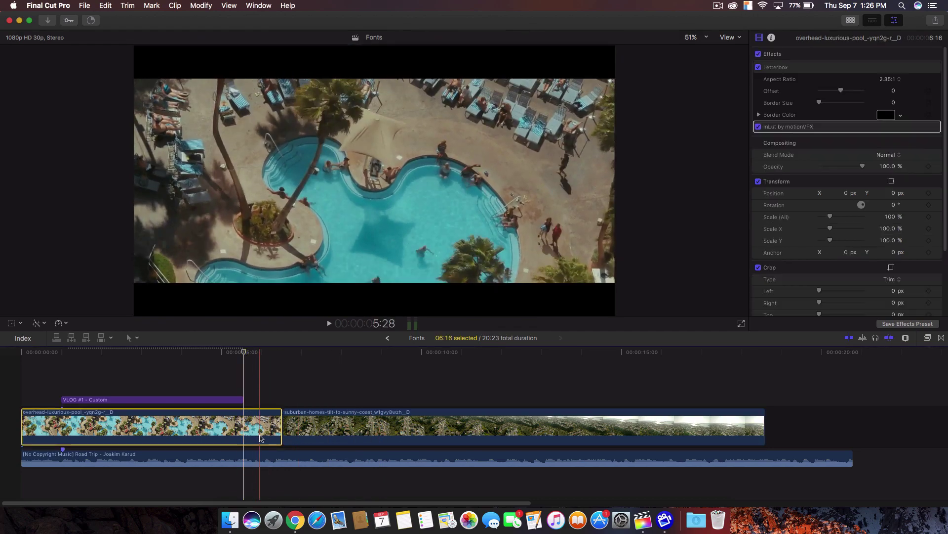
click(372, 426)
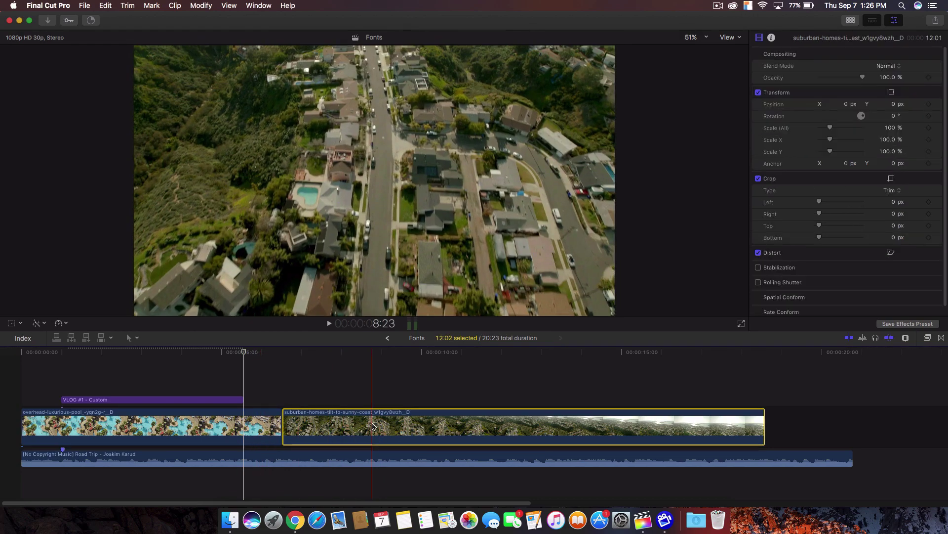
key(super+shift+v)
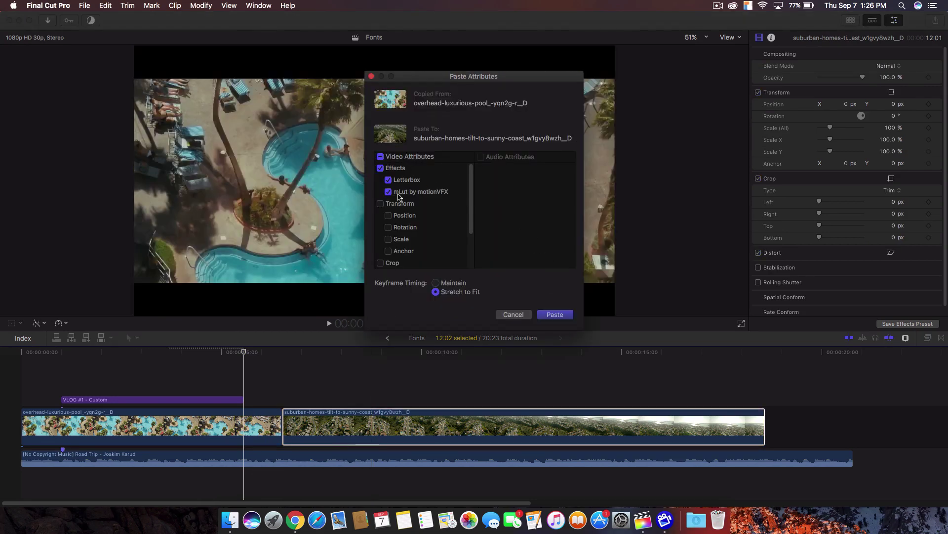
click(563, 315)
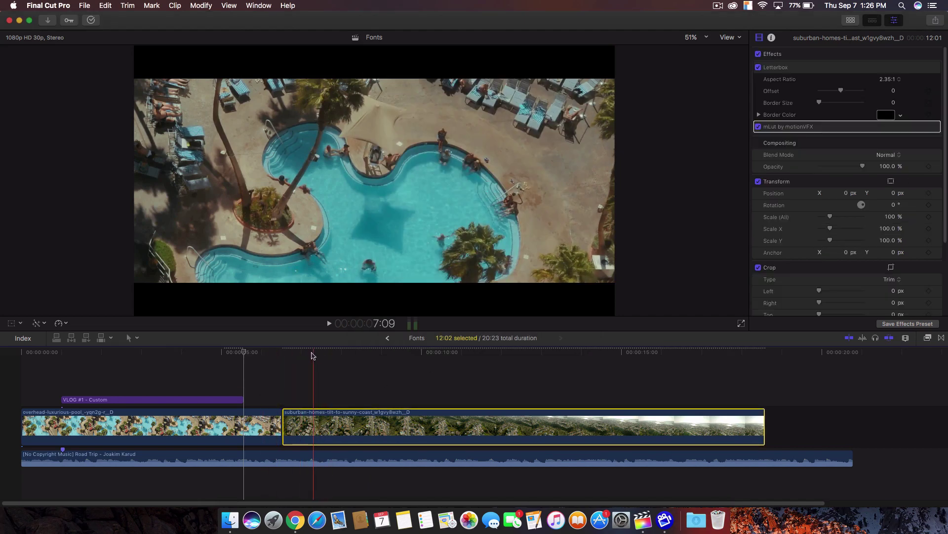
- Review the suburban clip, then duplicate the VLOG #1 title over it
key(space)
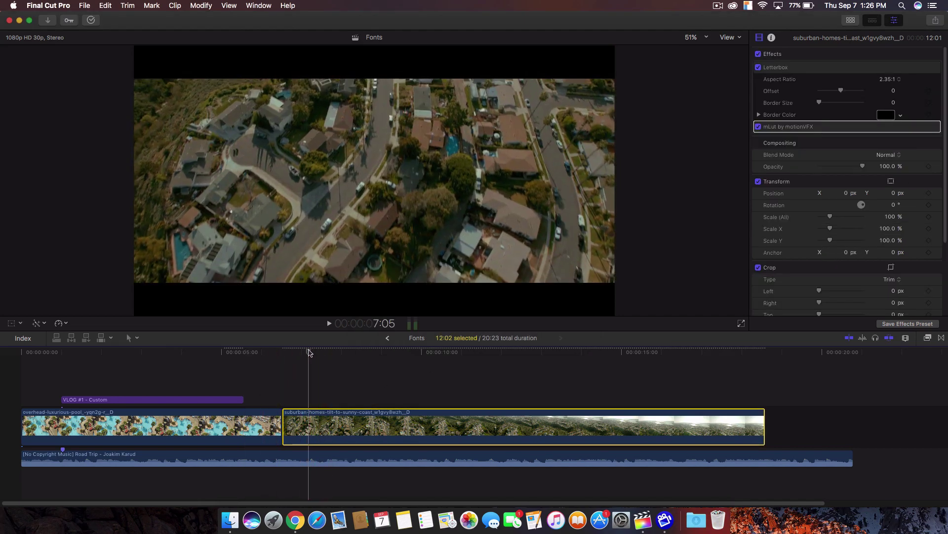
key(space)
click(170, 399)
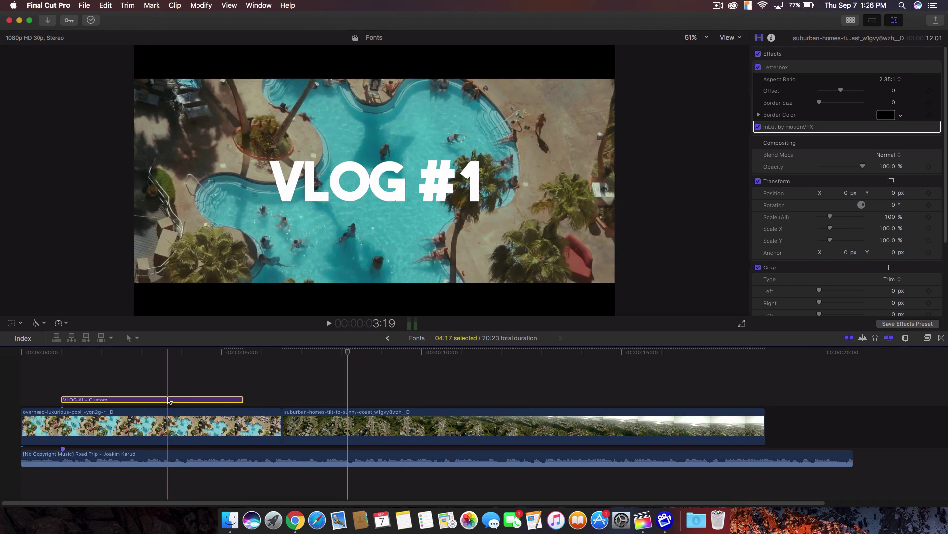
key(super+c)
key(super+v)
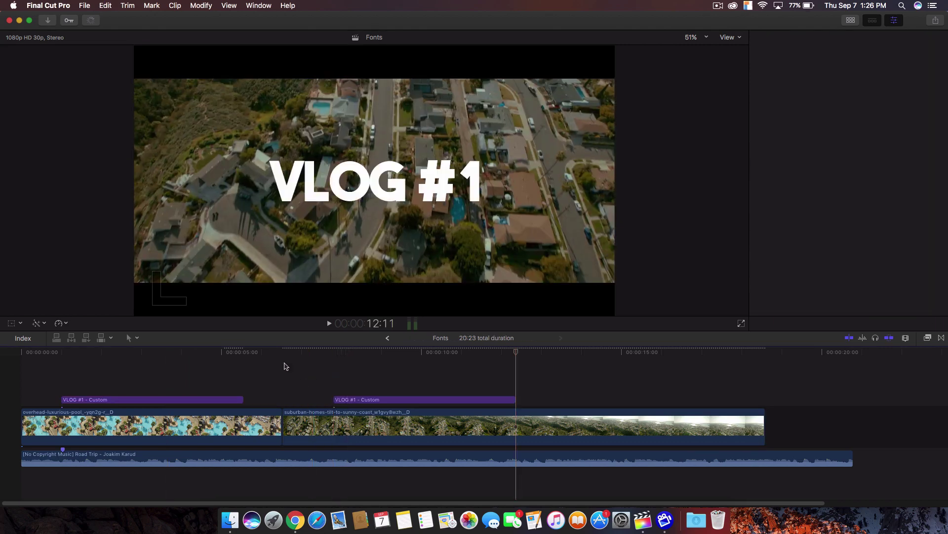
click(317, 385)
click(373, 399)
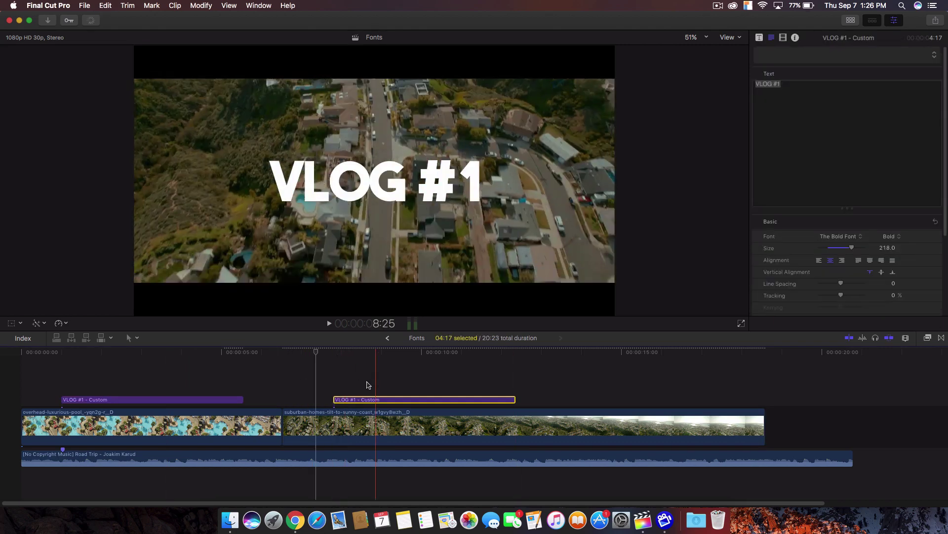
- Change the copied title's text to 'california' and centre it in the frame
click(839, 129)
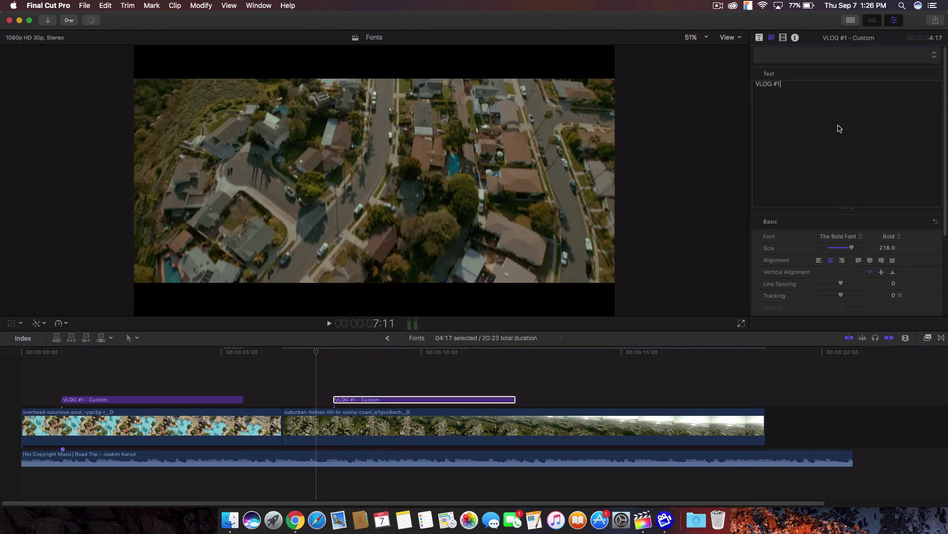
click(373, 399)
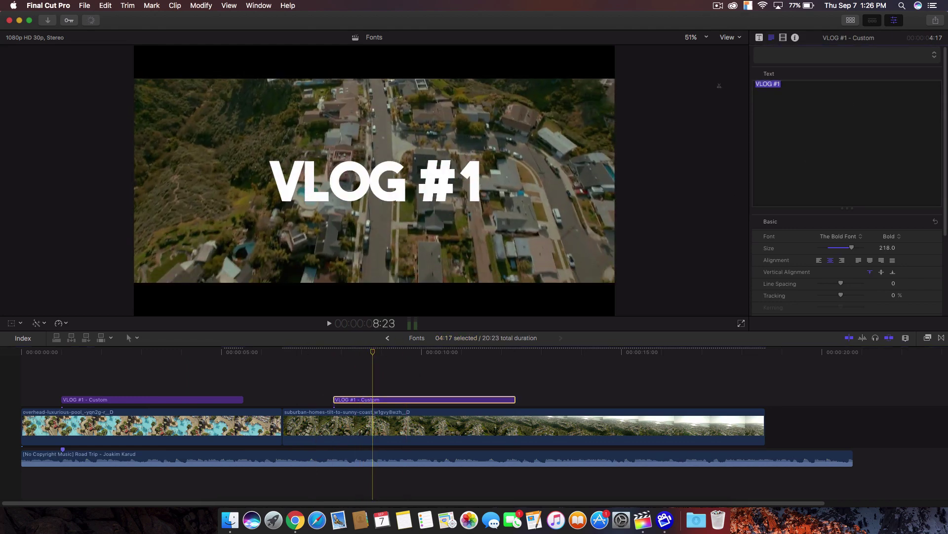
text(california)
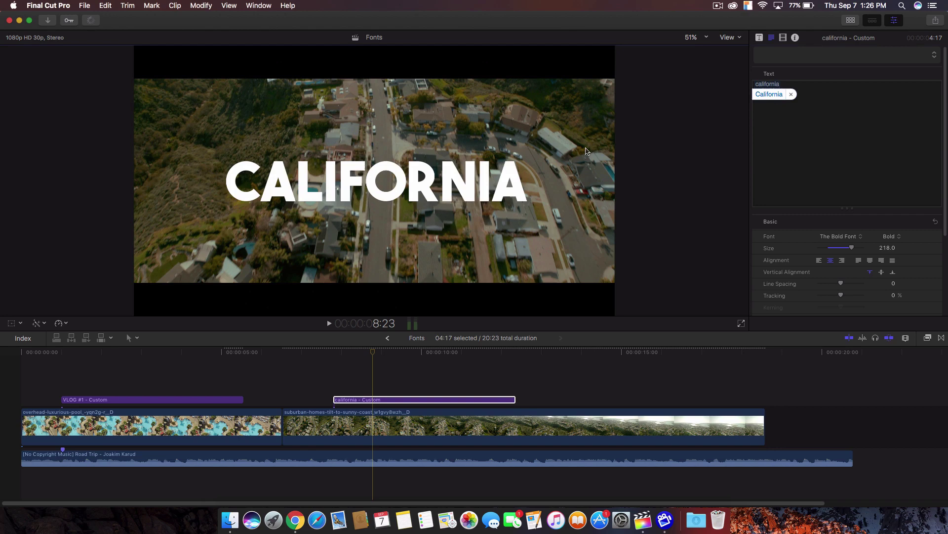
click(431, 202)
drag(428, 192, 425, 193)
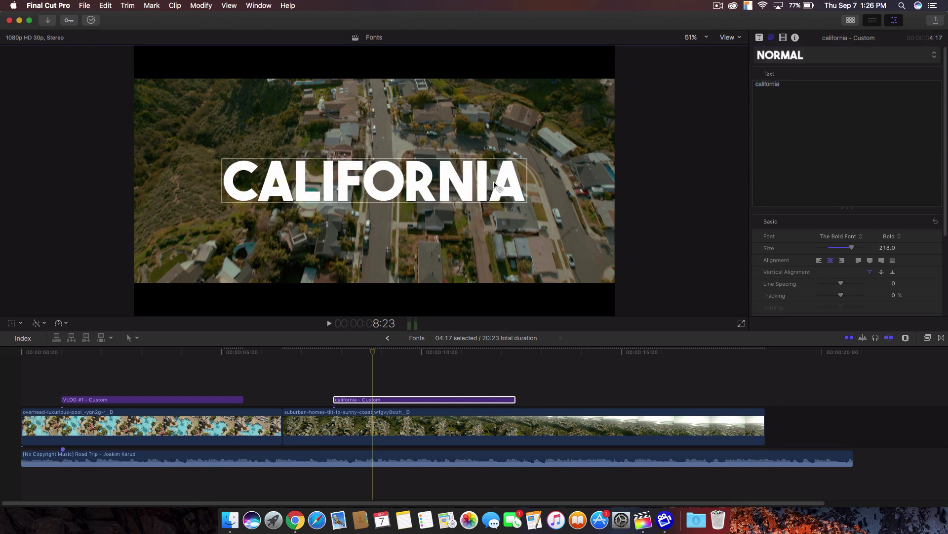
click(900, 20)
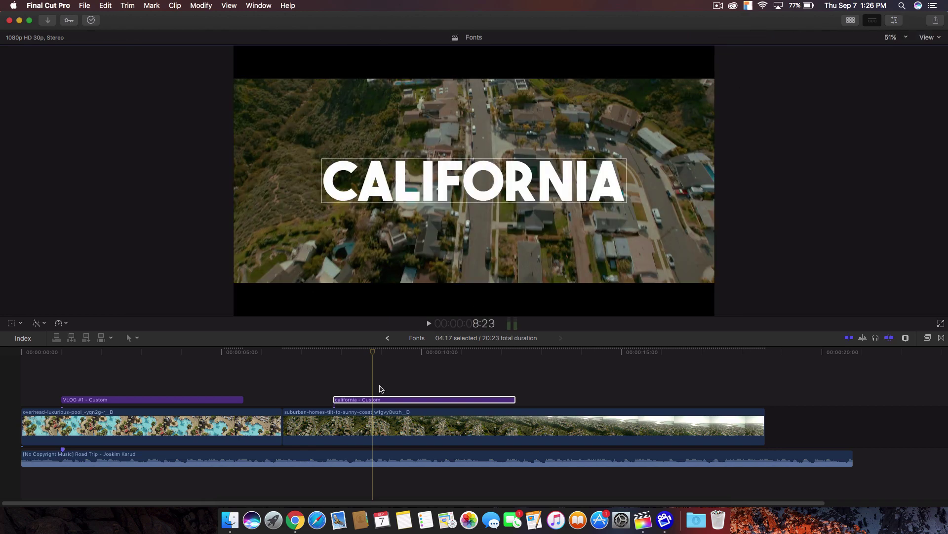
click(298, 384)
click(297, 383)
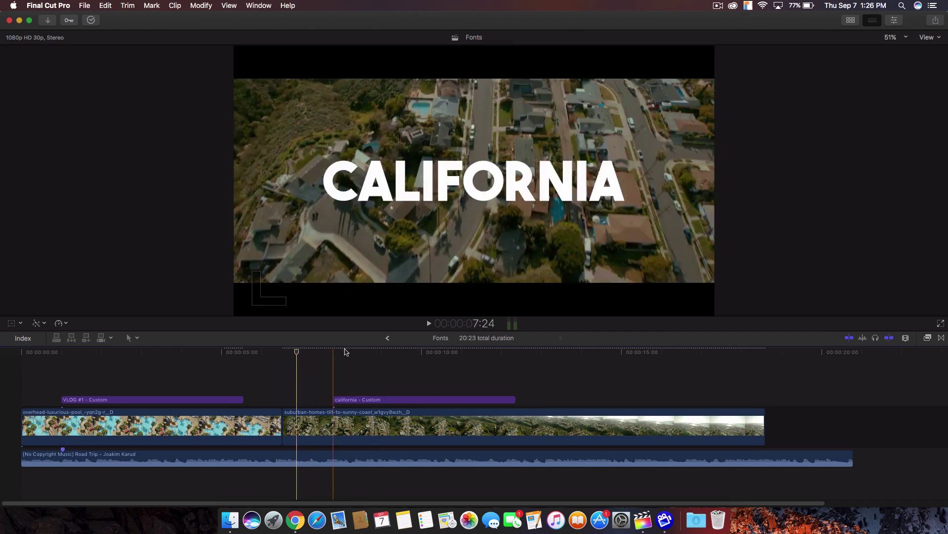
key(Left)
key(Left)
key(Left)
key(Left)
key(Left)
key(Left)
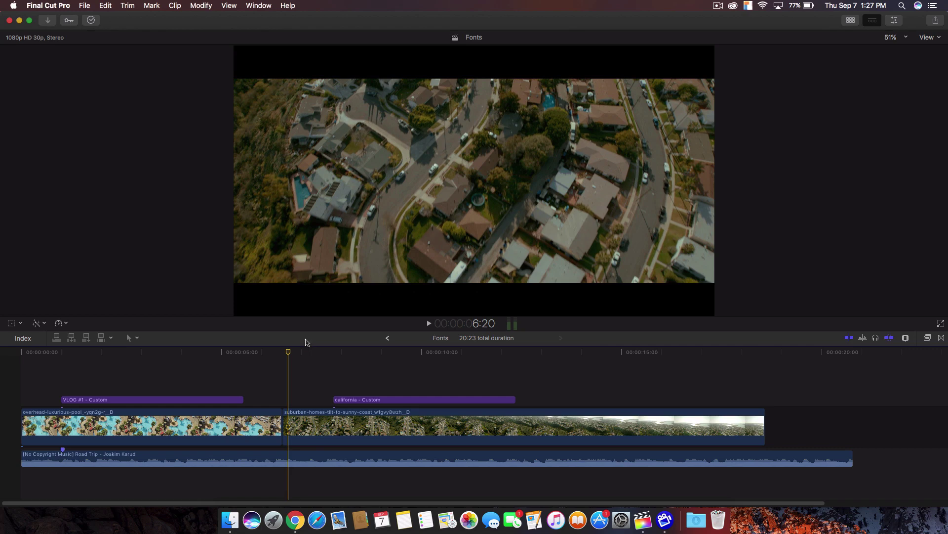
drag(307, 352, 501, 352)
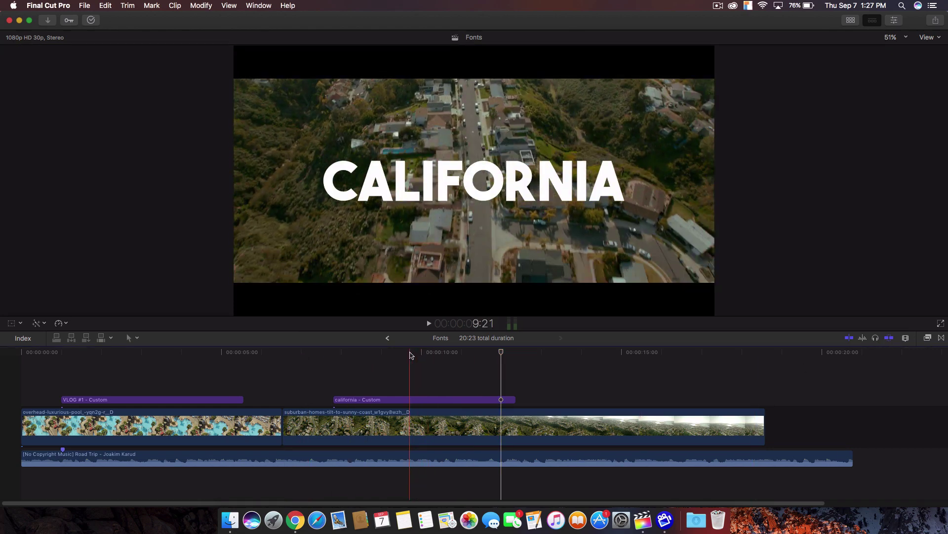
mouse_move(411, 355)
mouse_down()
mouse_move(371, 353)
mouse_move(410, 357)
mouse_up()
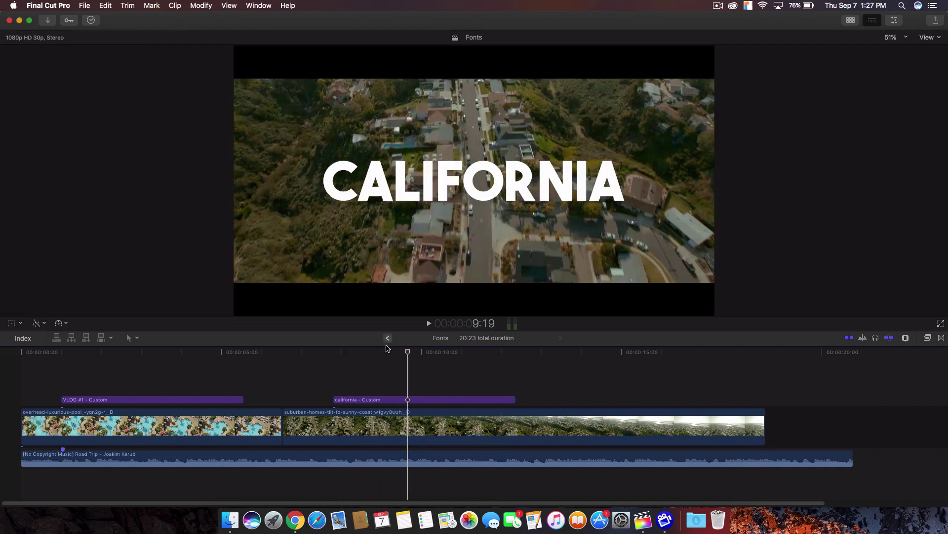
click(147, 352)
drag(147, 352, 366, 358)
drag(141, 351, 165, 360)
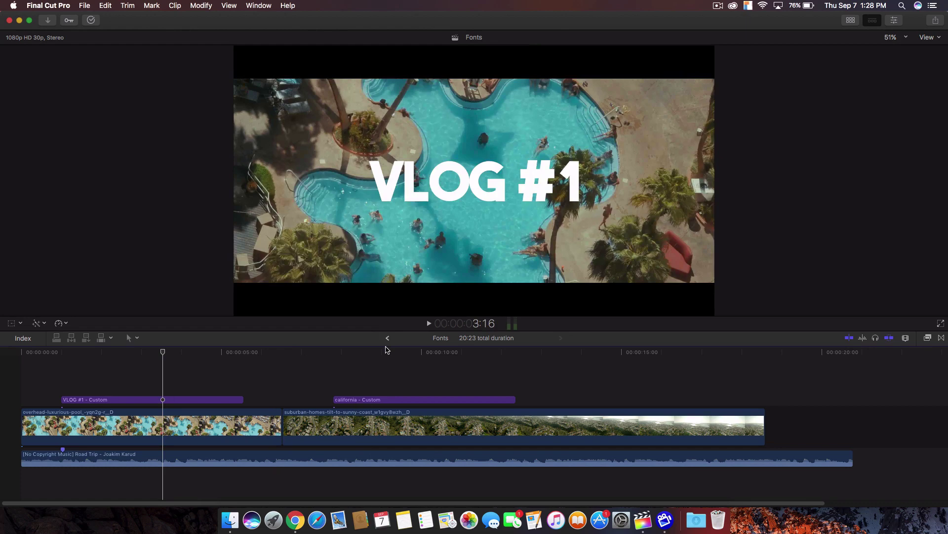
click(386, 352)
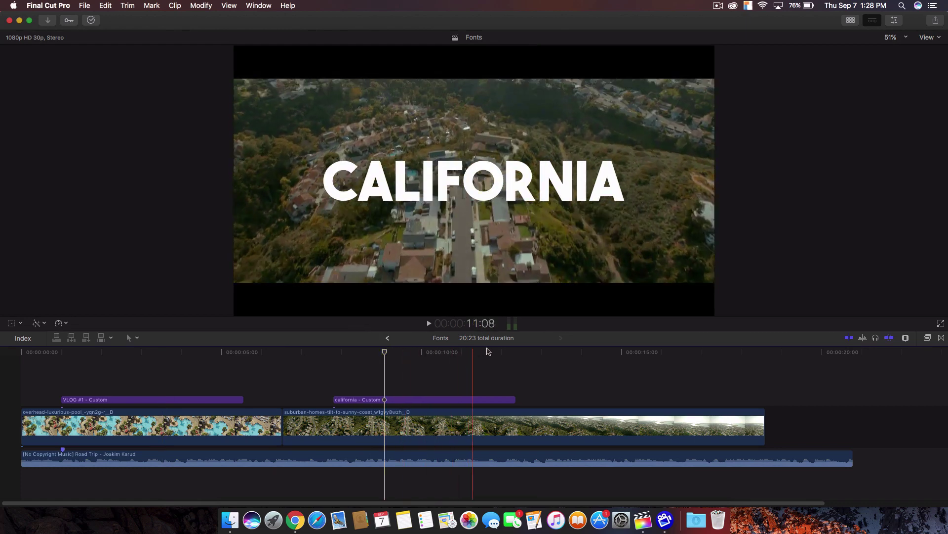
click(209, 352)
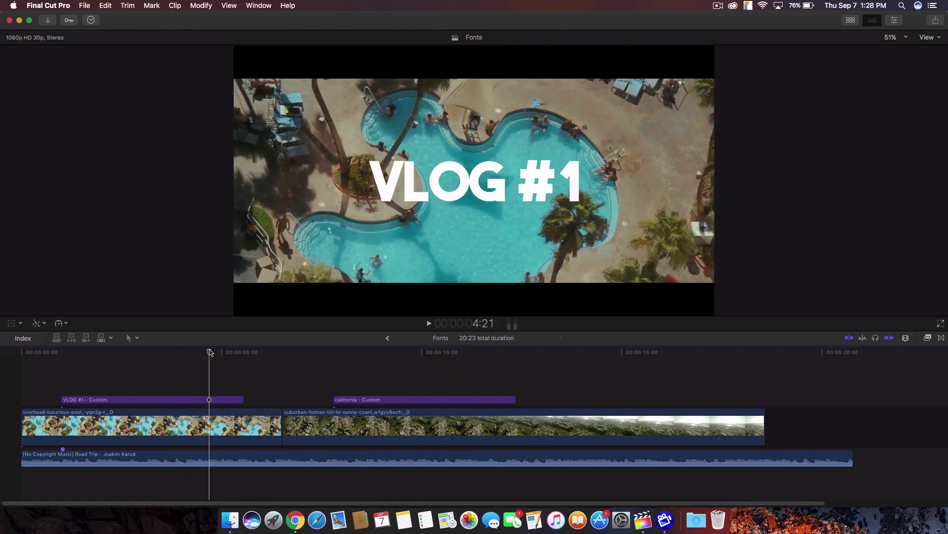